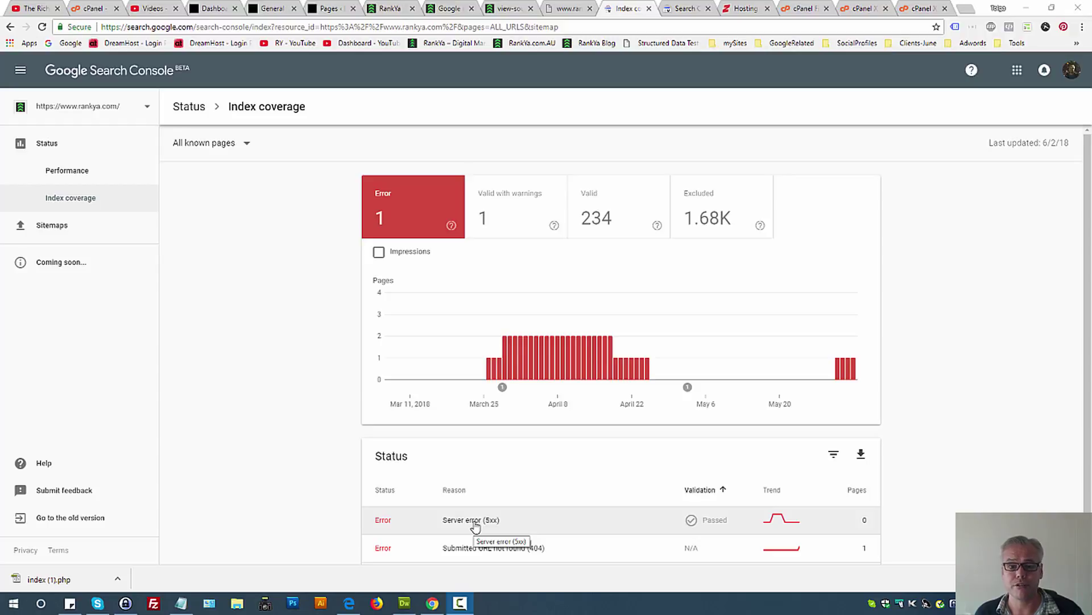
Step: Open the Sitemaps report in a new tab, then return to the Index coverage report
click(86, 519)
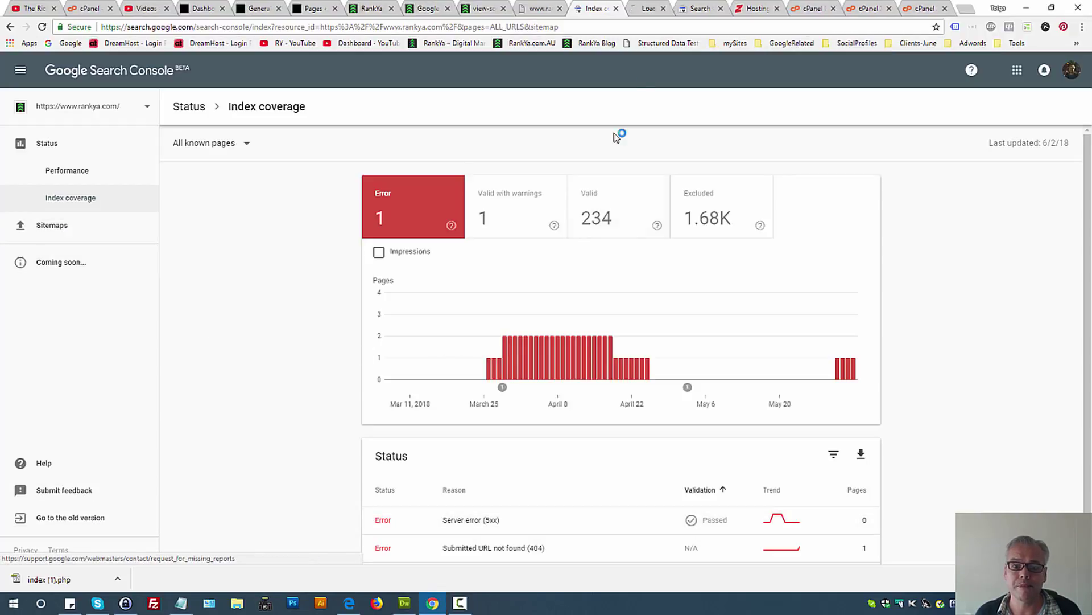
click(649, 7)
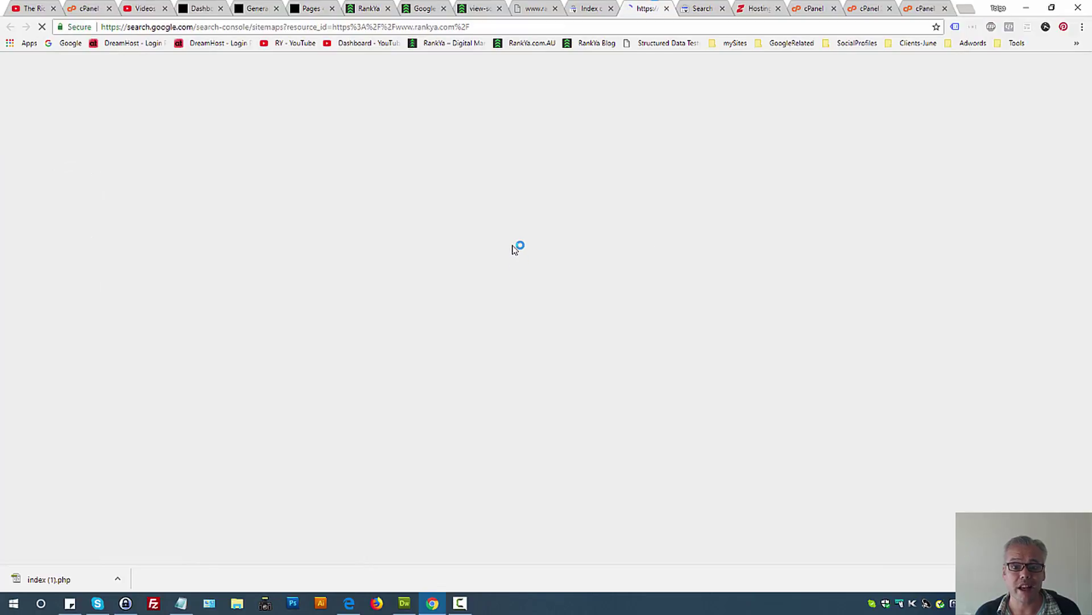
key(ctrl+shift+Tab)
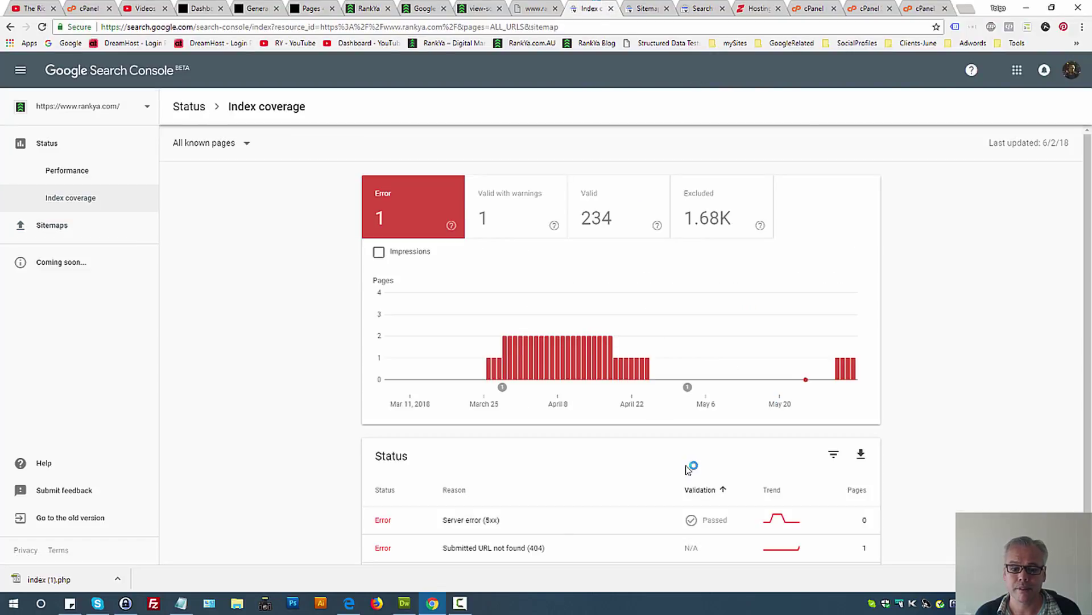
Step: Review the Server error (5xx) details: validation passed, 0 affected pages, no examples
click(499, 522)
scroll(515, 512, down, 5)
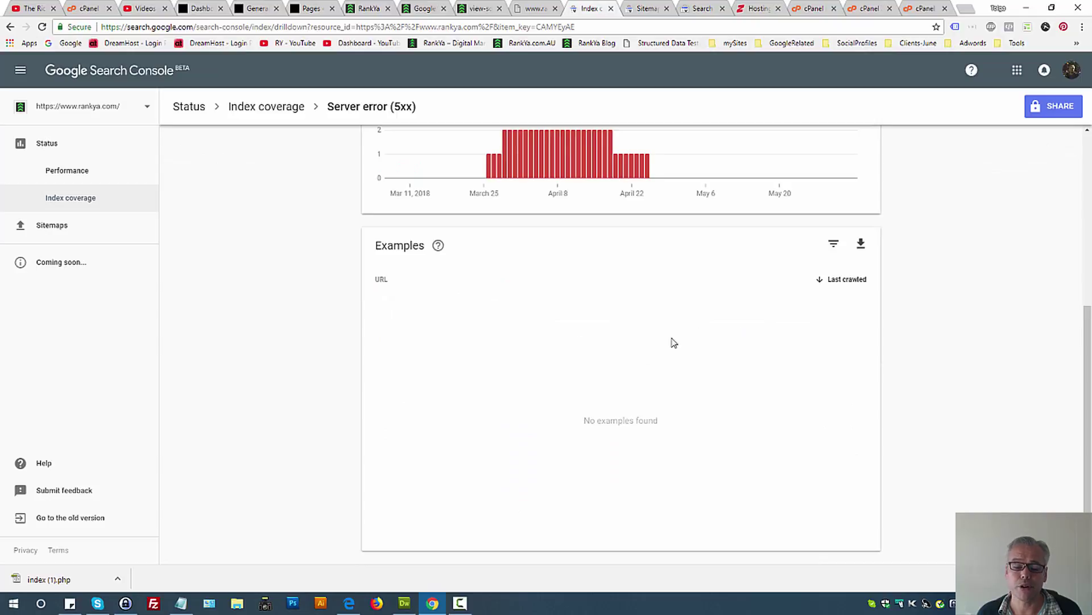
scroll(673, 341, up, 5)
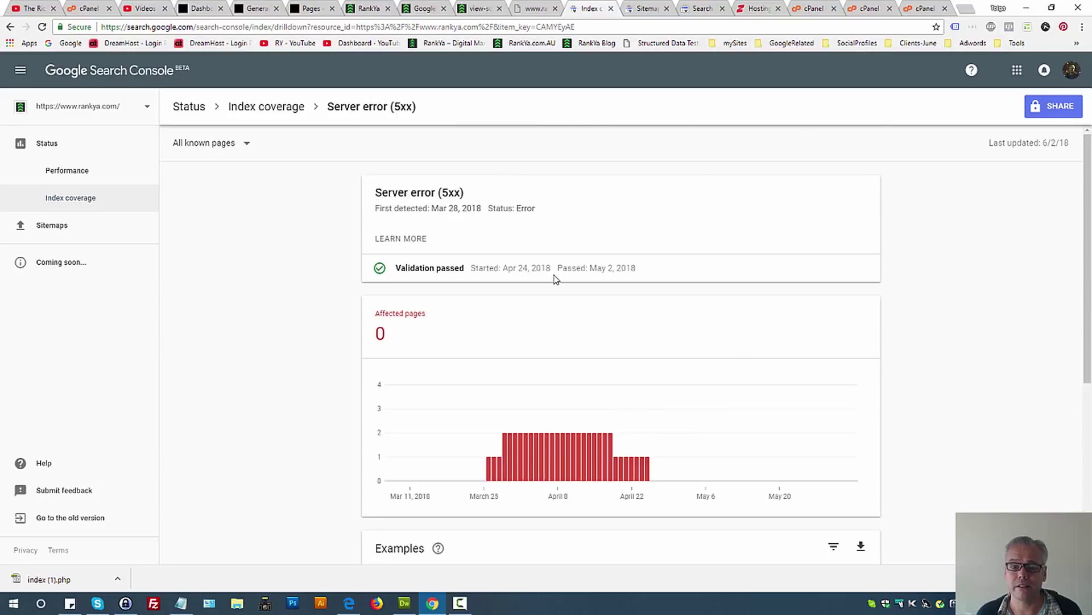
Step: Open the Submitted URL not found (404) details for the wordpress-schema-theme-rankya URL
click(275, 109)
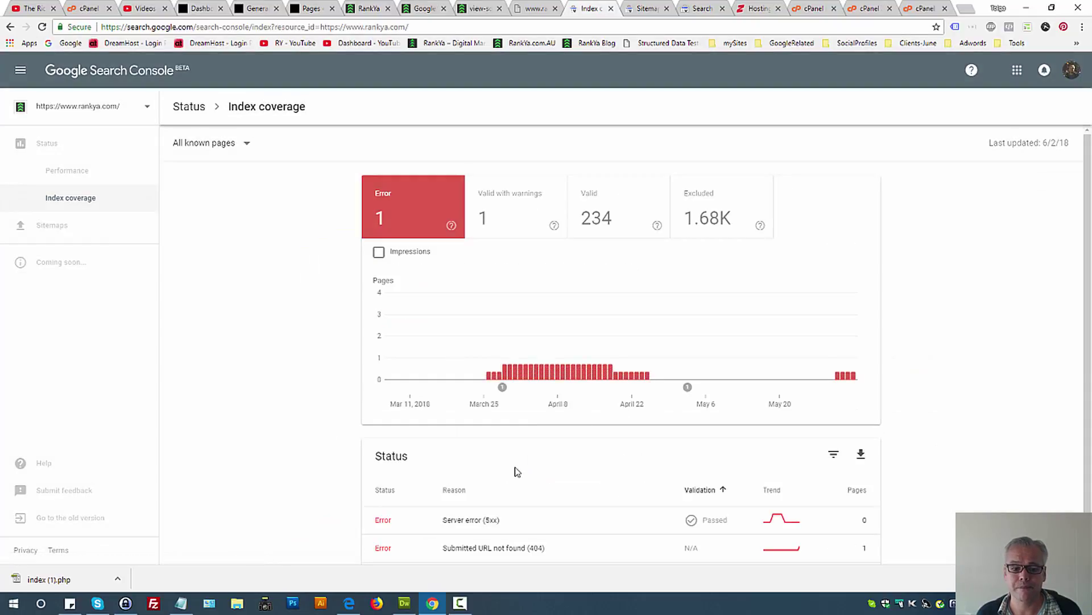
click(482, 548)
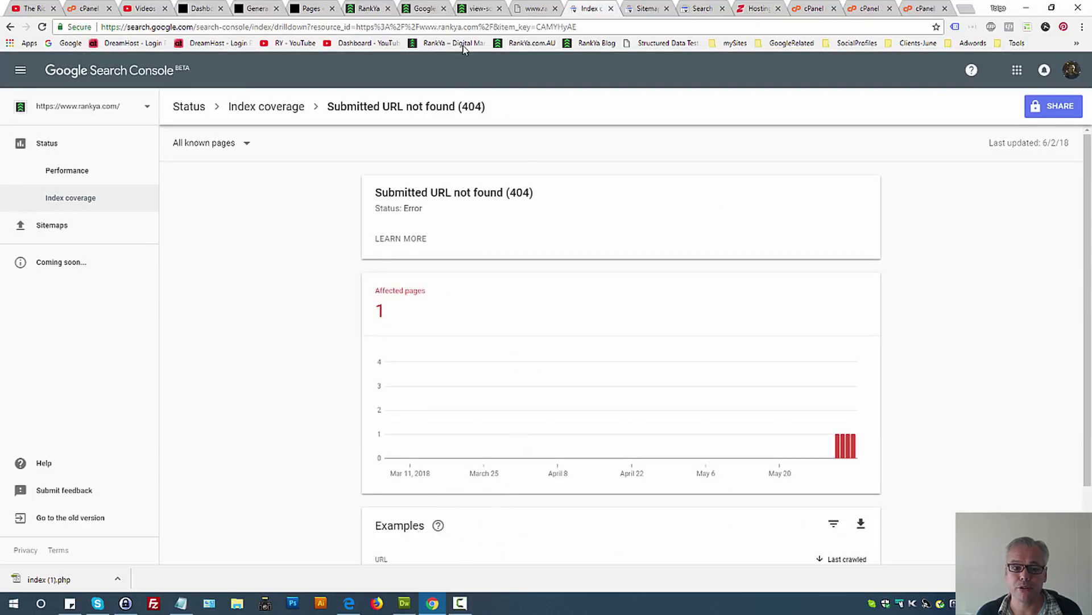
scroll(447, 337, down, 2)
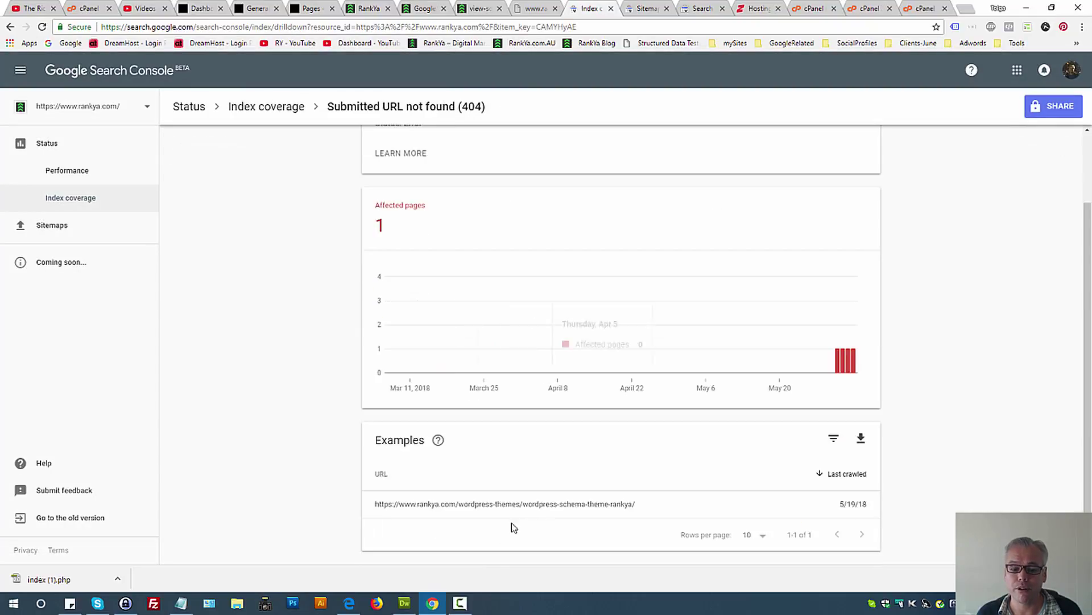
click(484, 504)
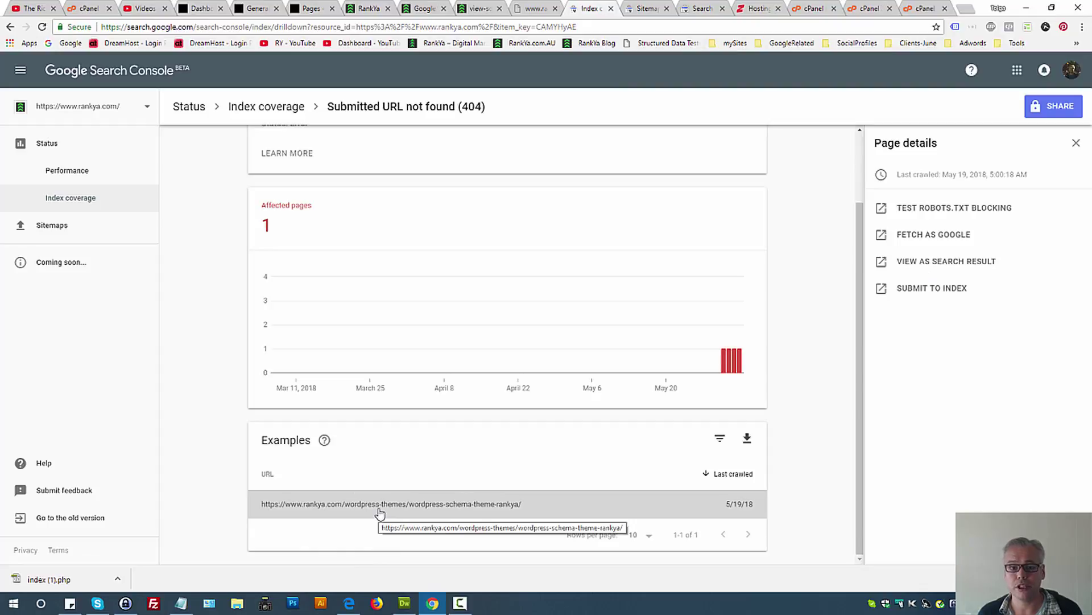
Step: Open Fetch as Google for wordpress-themes/wordpress-schema-theme-rankya/ and select the fetched path
click(945, 207)
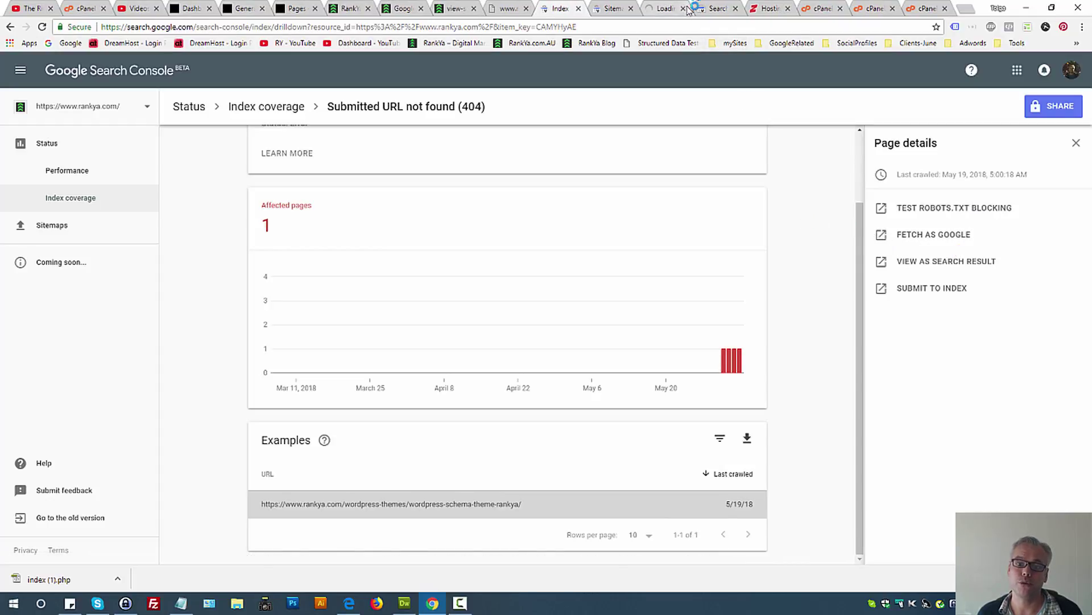
click(919, 260)
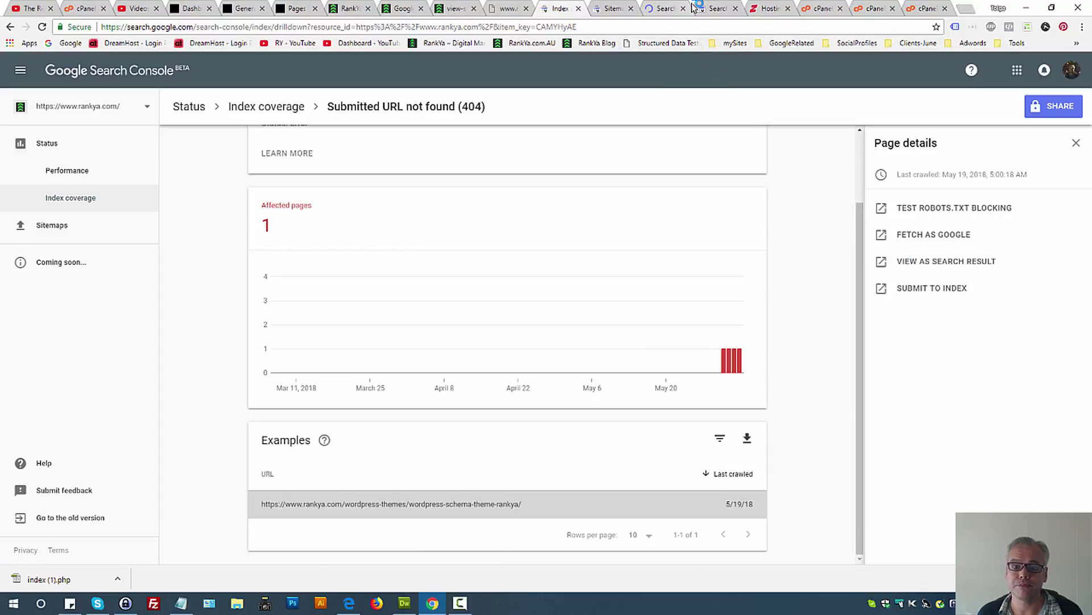
click(711, 8)
drag(410, 188, 216, 188)
click(402, 189)
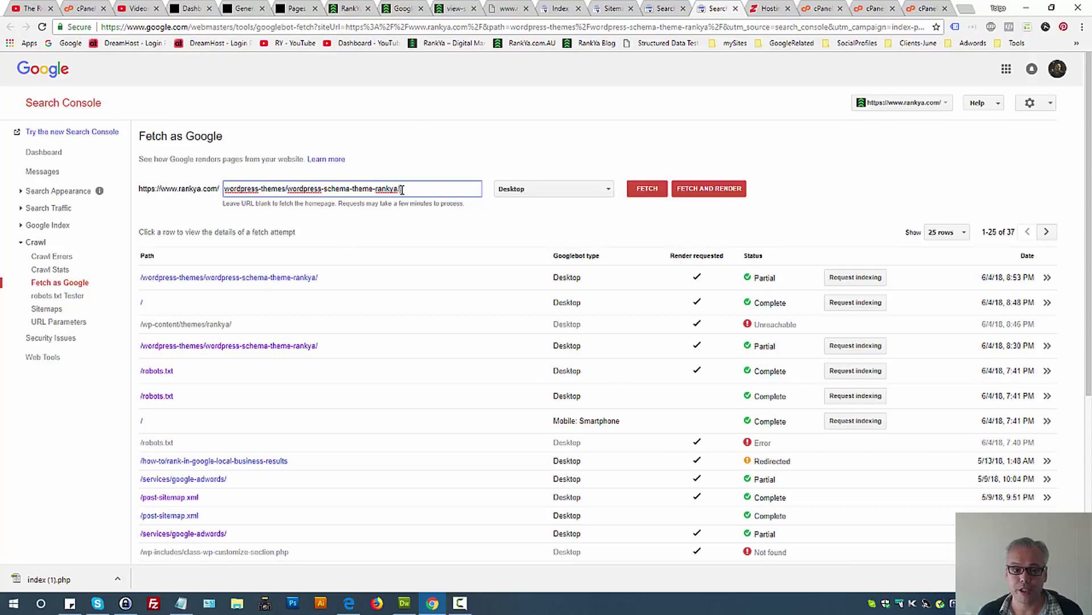
double_click(776, 326)
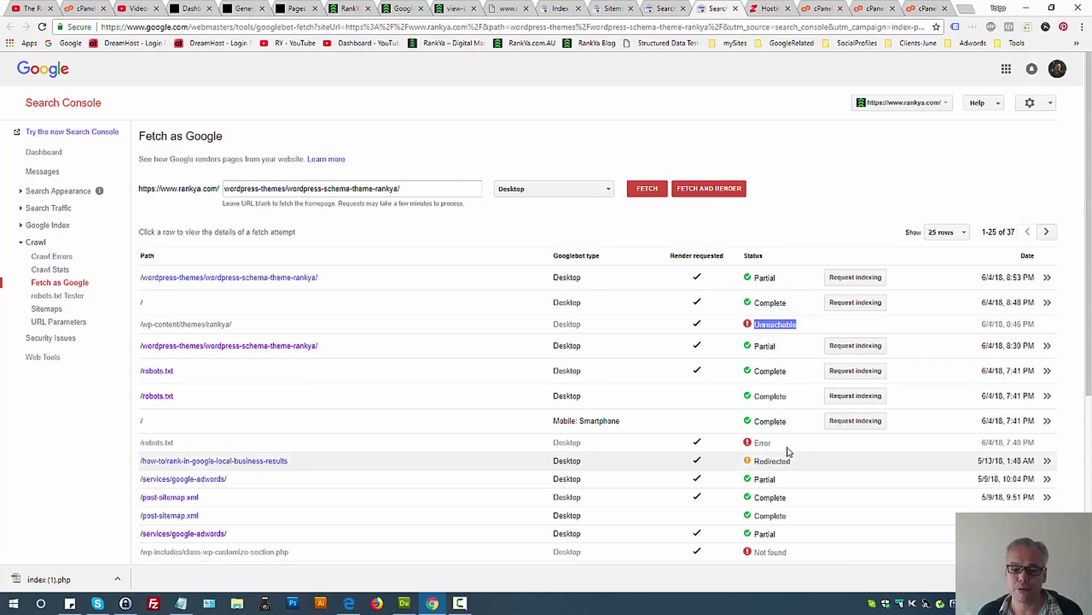
click(762, 442)
double_click(762, 442)
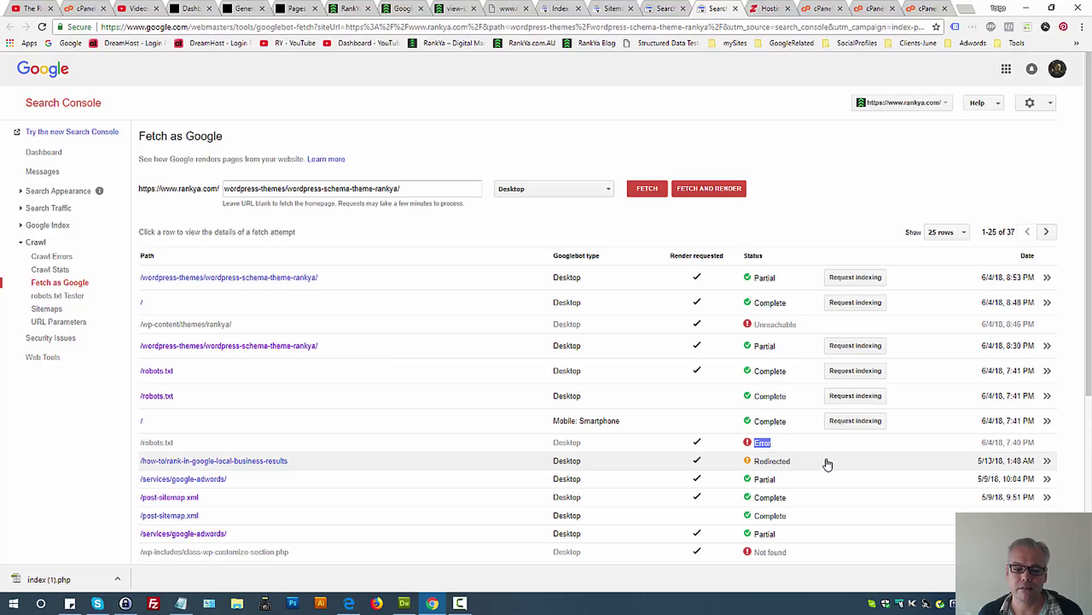
click(652, 141)
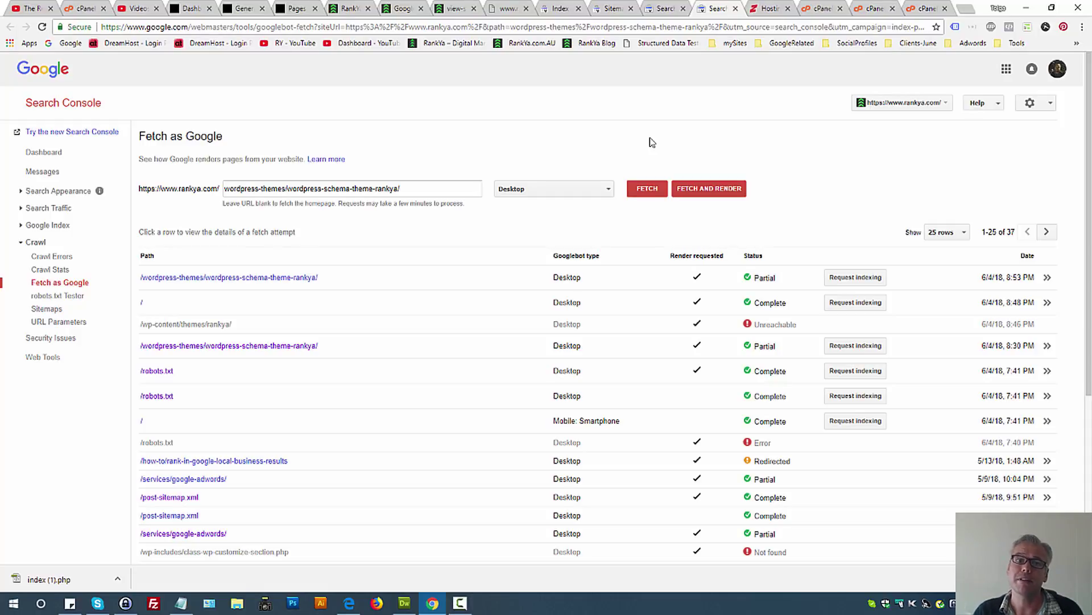
Step: Reload the RankYa local-business article with DevTools Network open and mark the document's 200 status
click(402, 9)
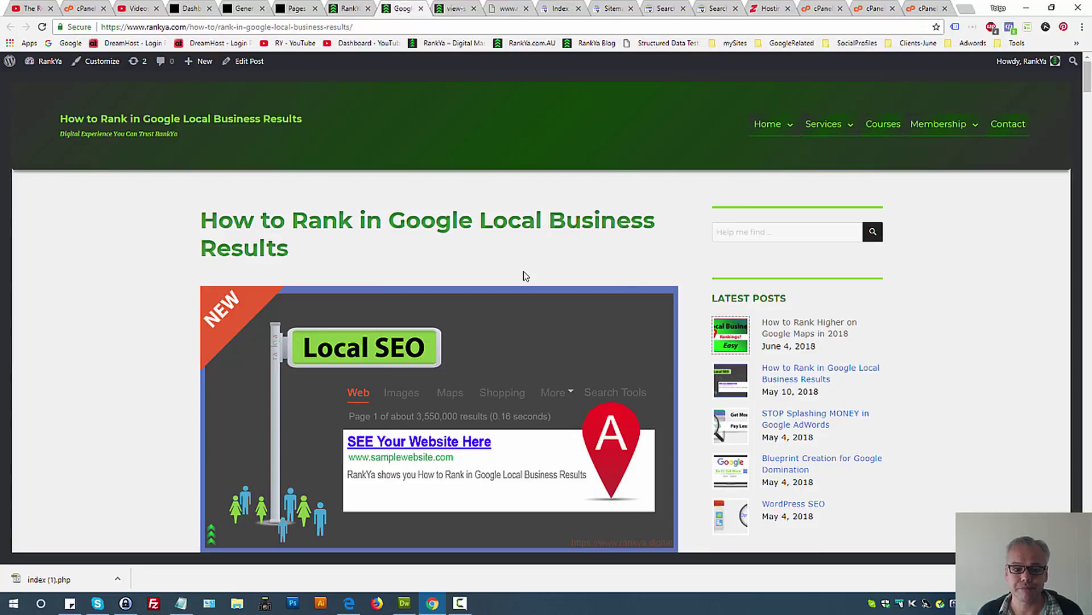
click(249, 27)
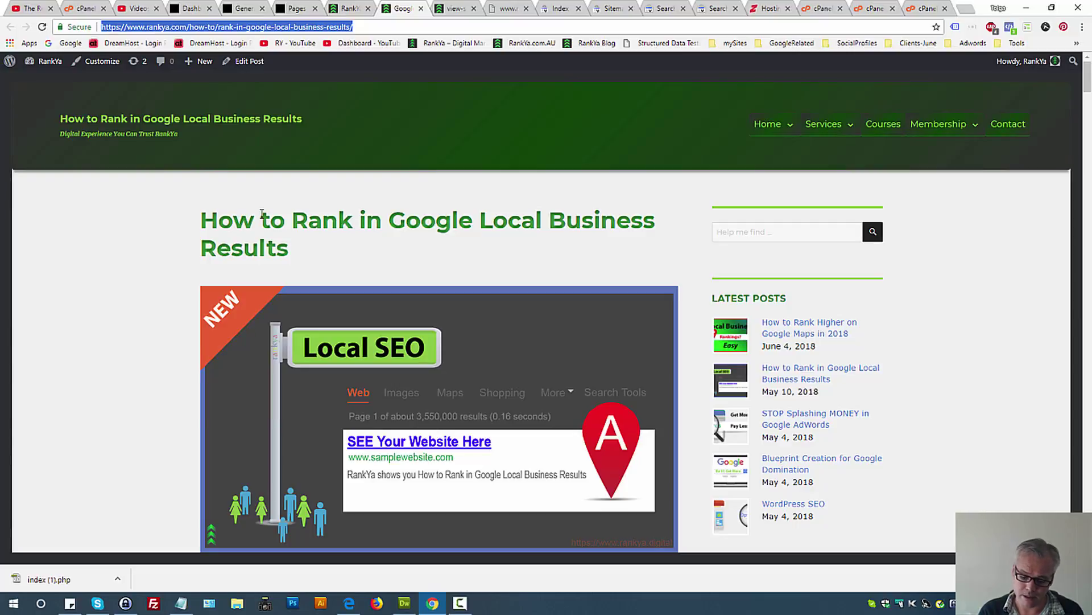
key(F12)
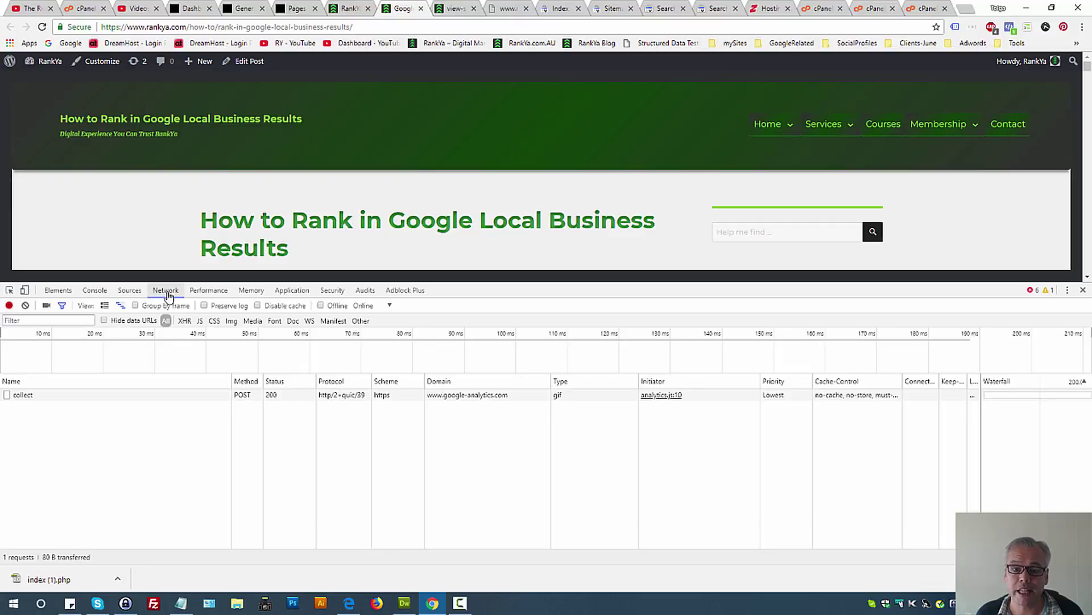
click(43, 27)
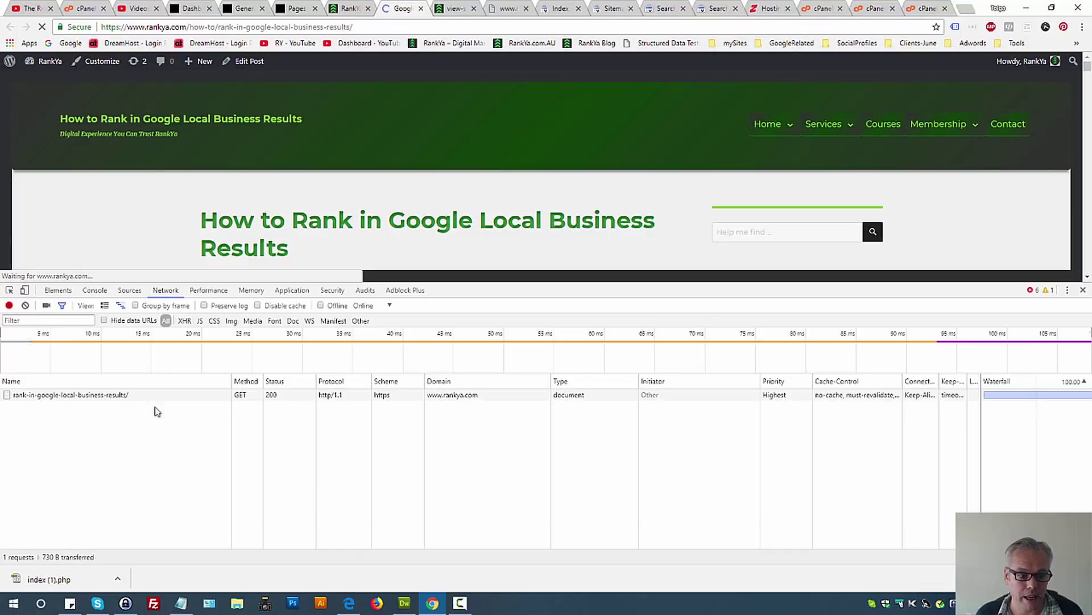
scroll(276, 403, up, 10)
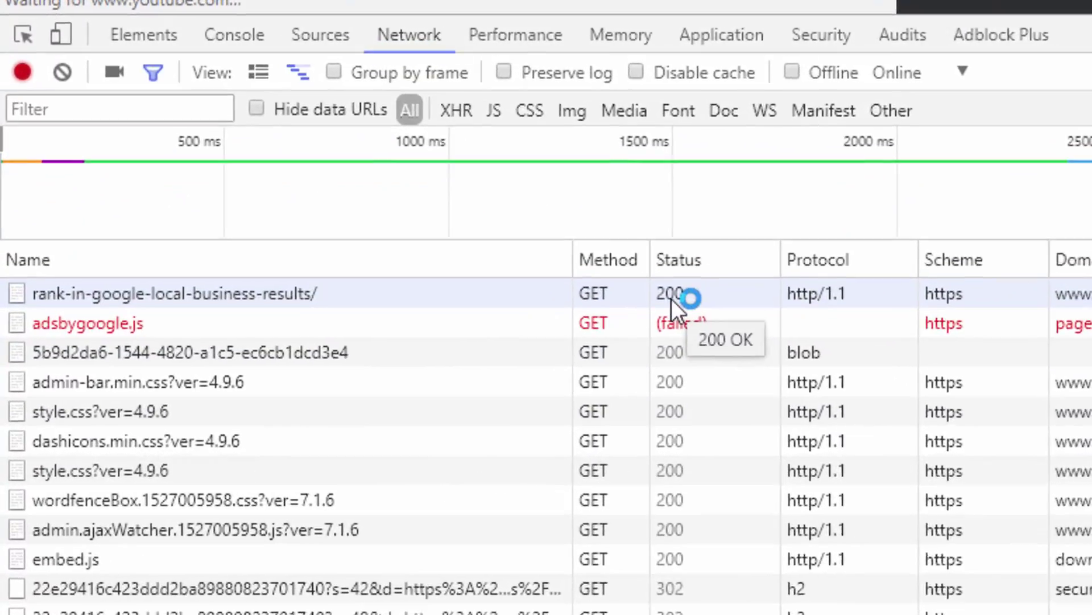
double_click(670, 294)
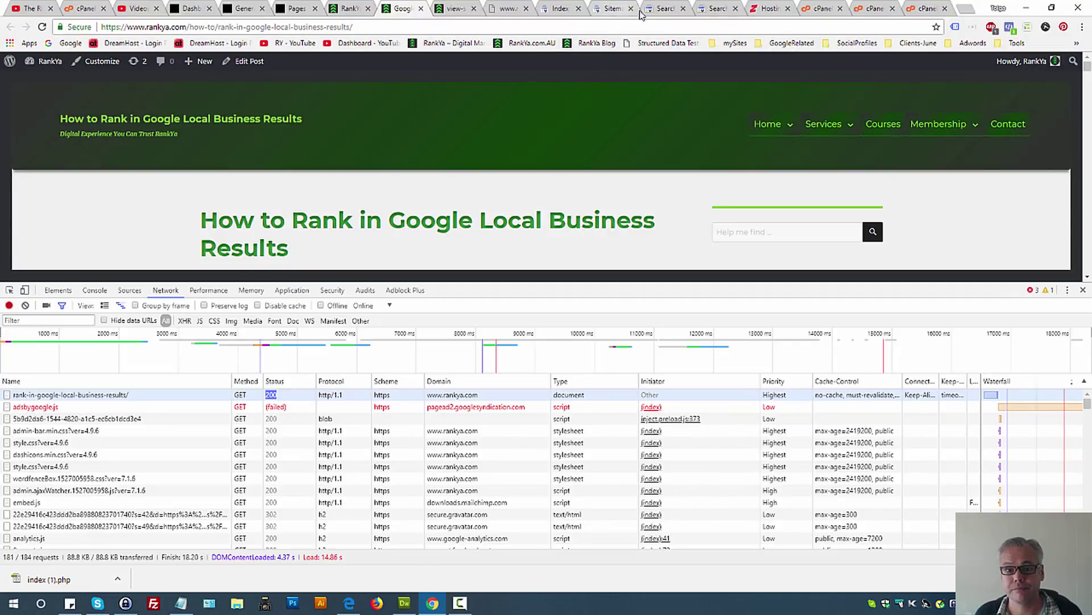
Step: Reopen the Server error (5xx) details: validation passed May 2, 2018, 0 affected pages
click(563, 9)
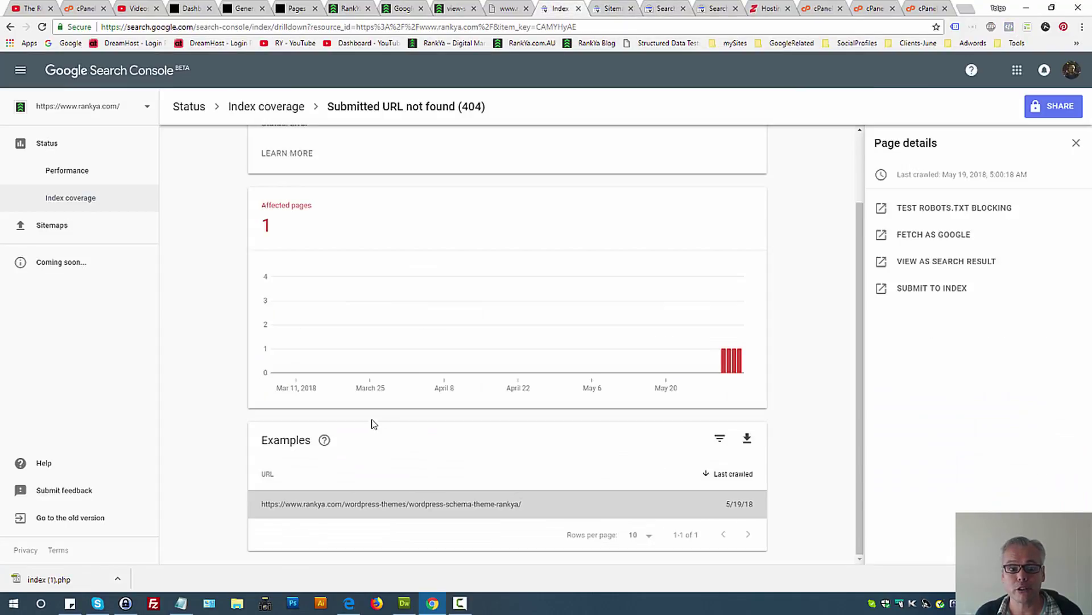
click(275, 109)
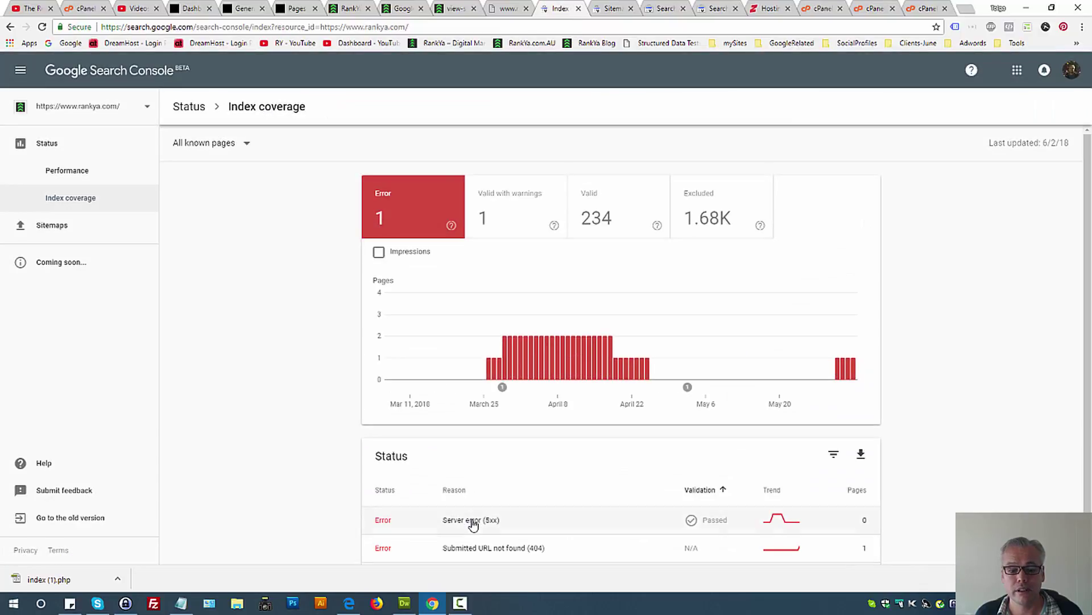
click(472, 520)
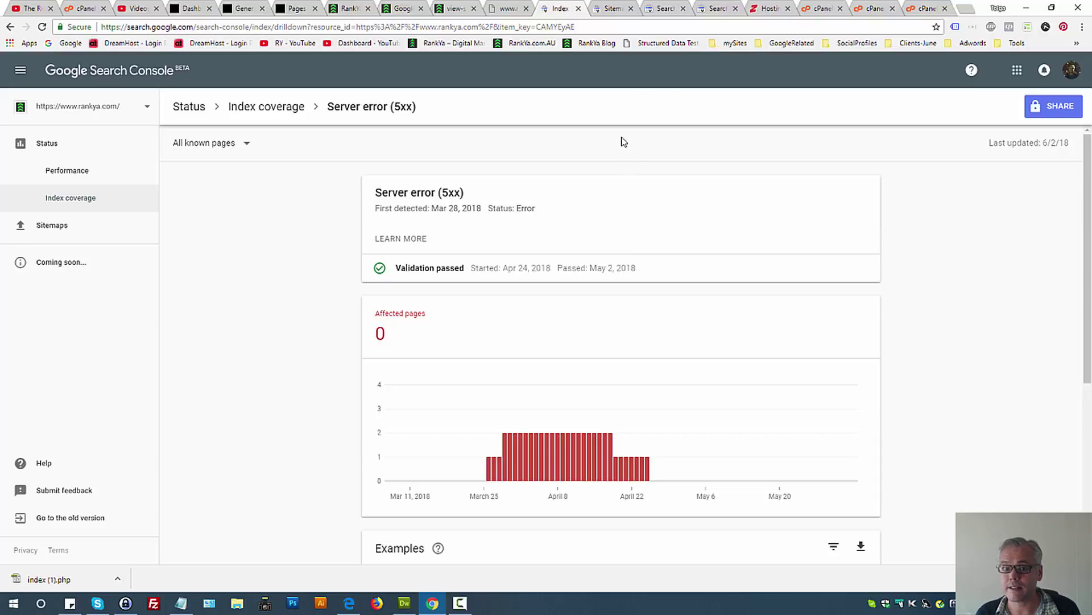
Step: Recheck the document's 200 status, then open public_html/.htaccess in the cPanel editor
click(405, 14)
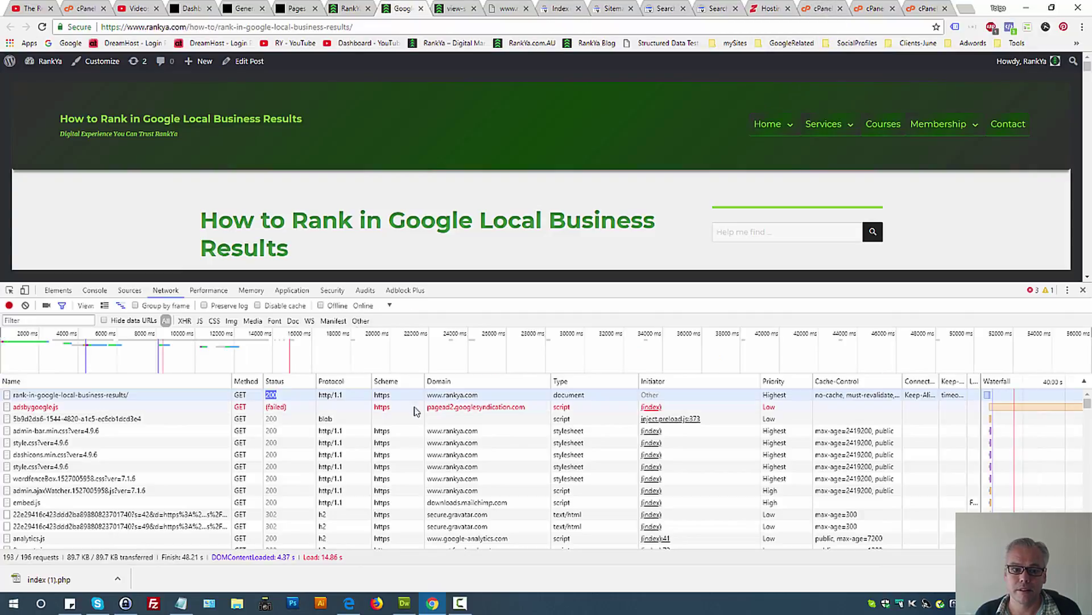
double_click(271, 395)
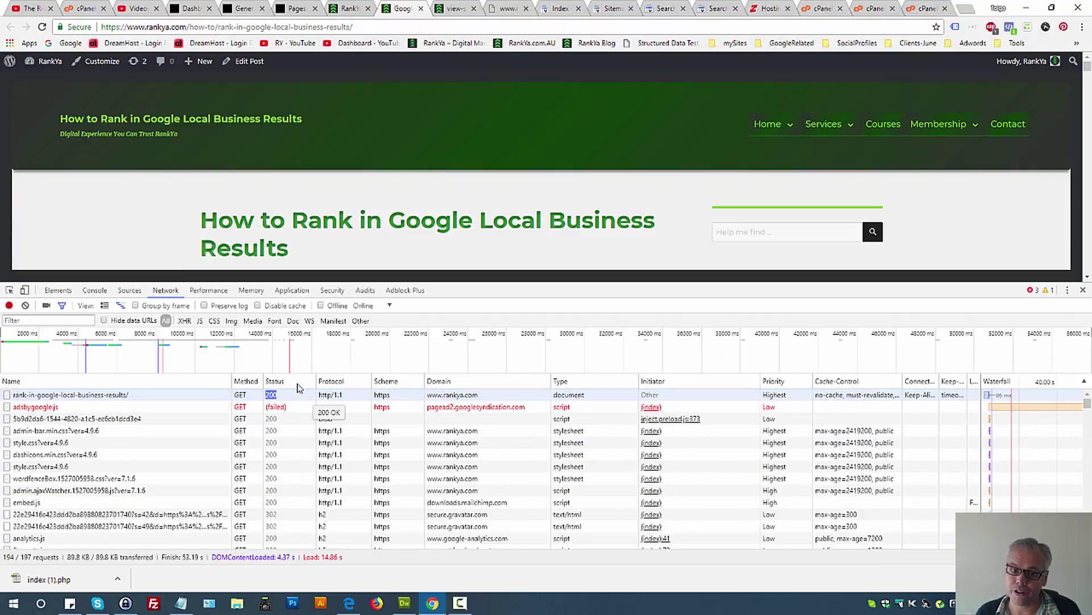
click(826, 6)
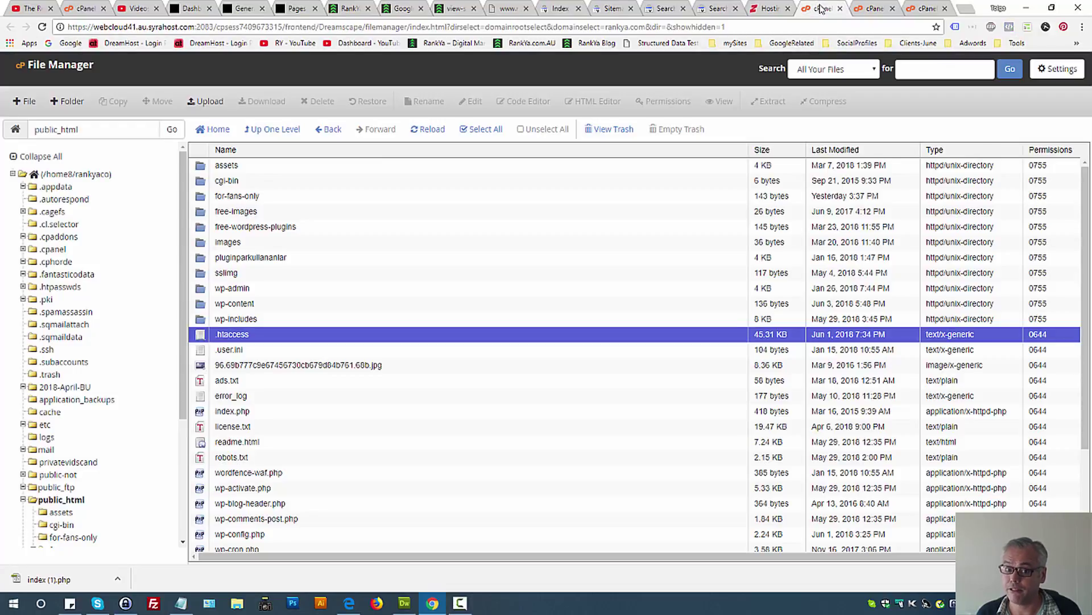
right_click(199, 338)
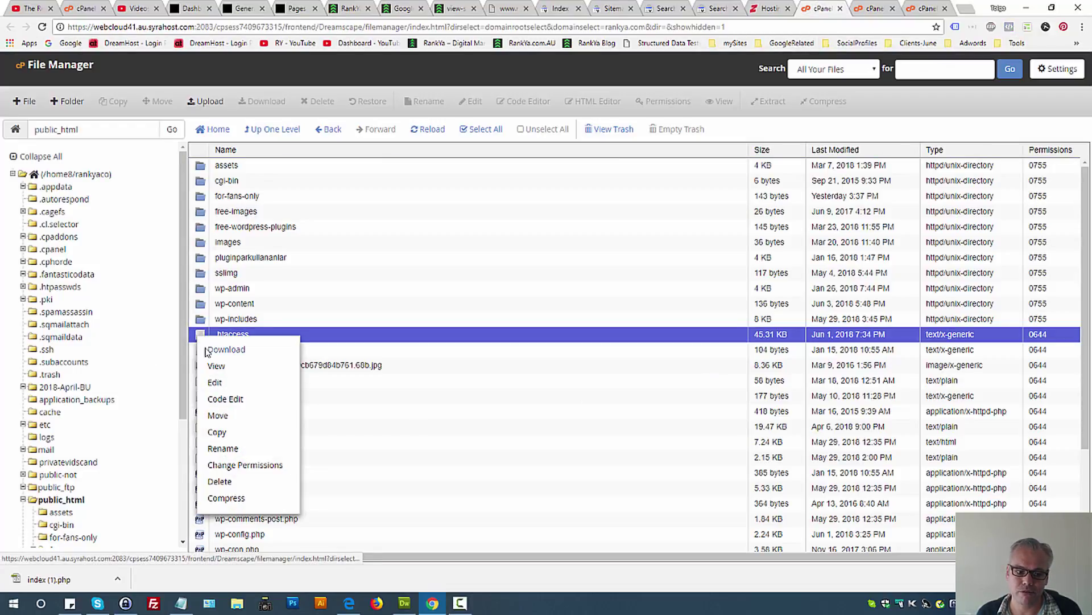
click(213, 384)
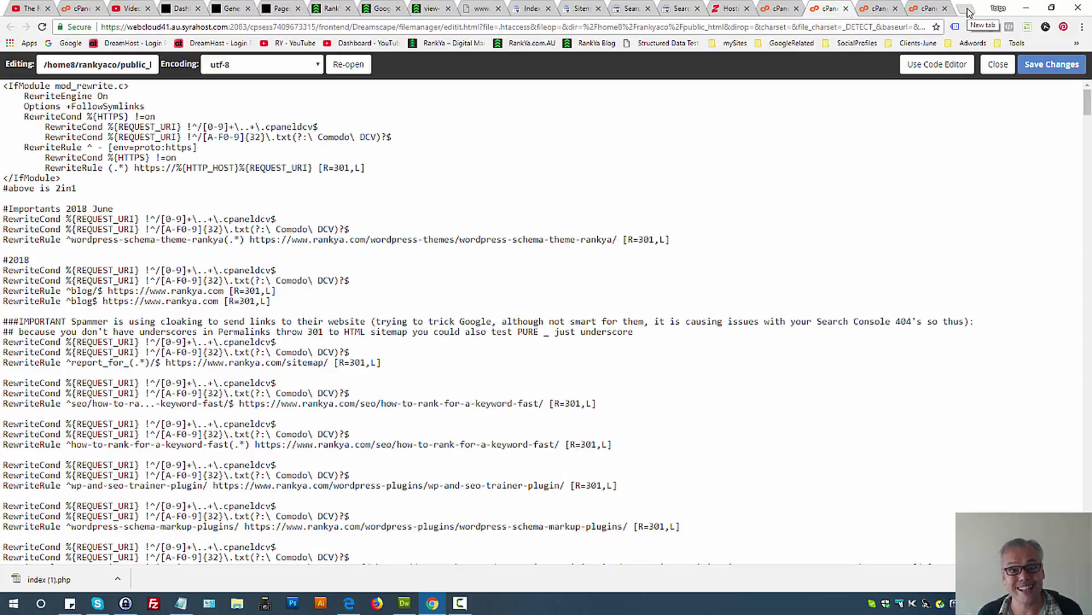
scroll(330, 392, down, 20)
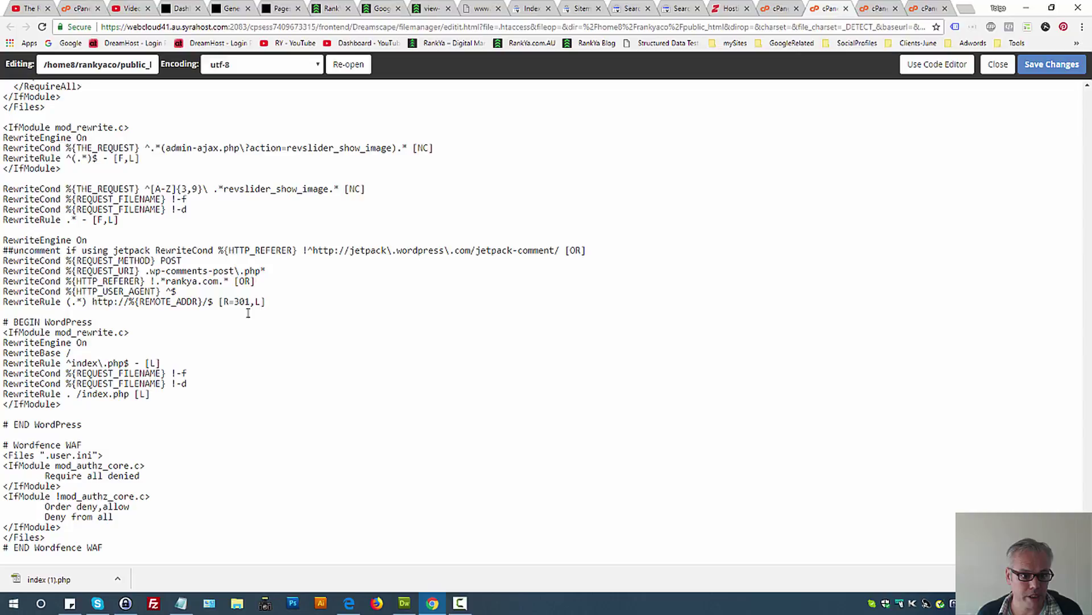
drag(280, 302, 3, 18)
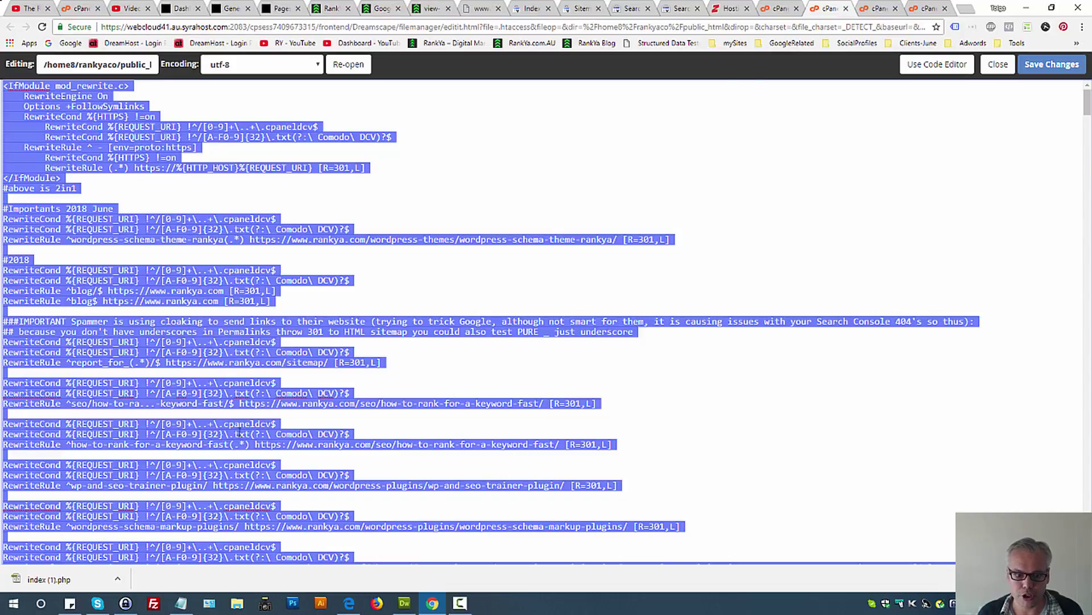
scroll(222, 438, down, 20)
scroll(222, 438, down, 10)
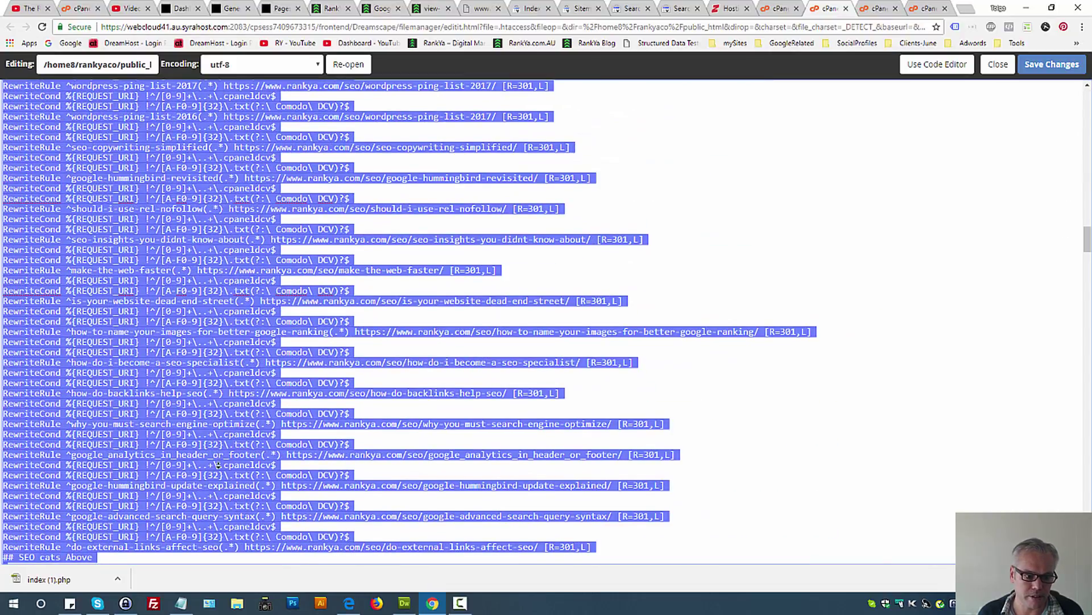
click(211, 539)
scroll(230, 545, down, 10)
click(243, 473)
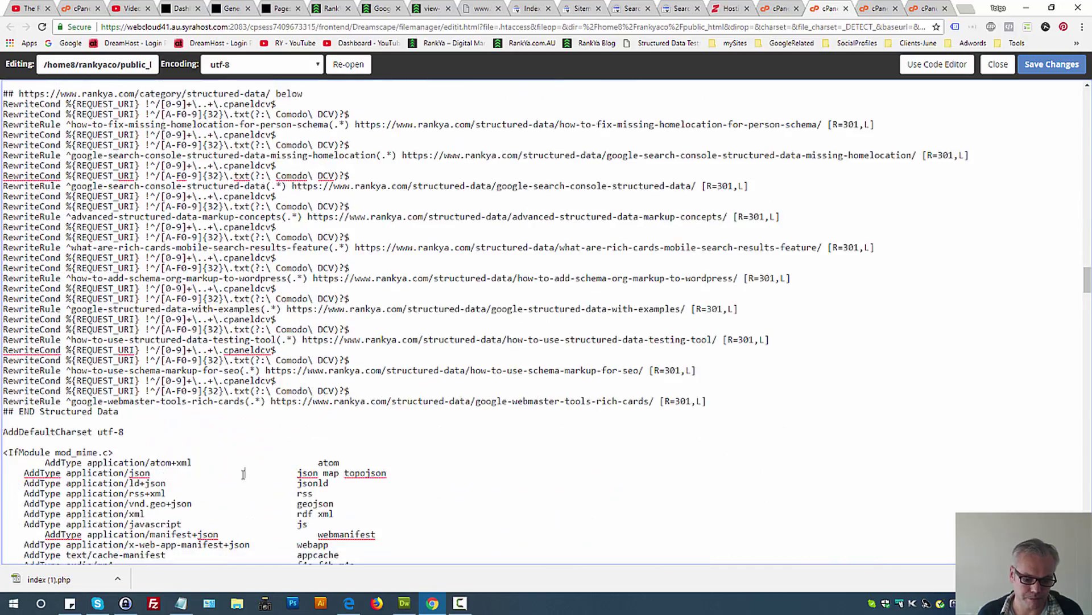
key(ctrl+End)
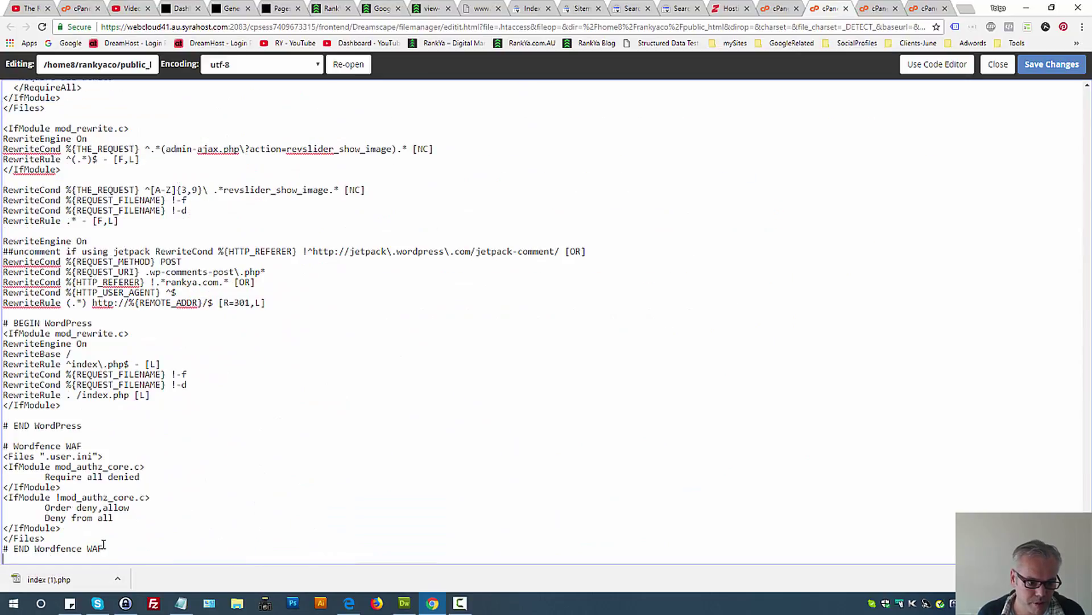
drag(102, 549, 2, 436)
key(Delete)
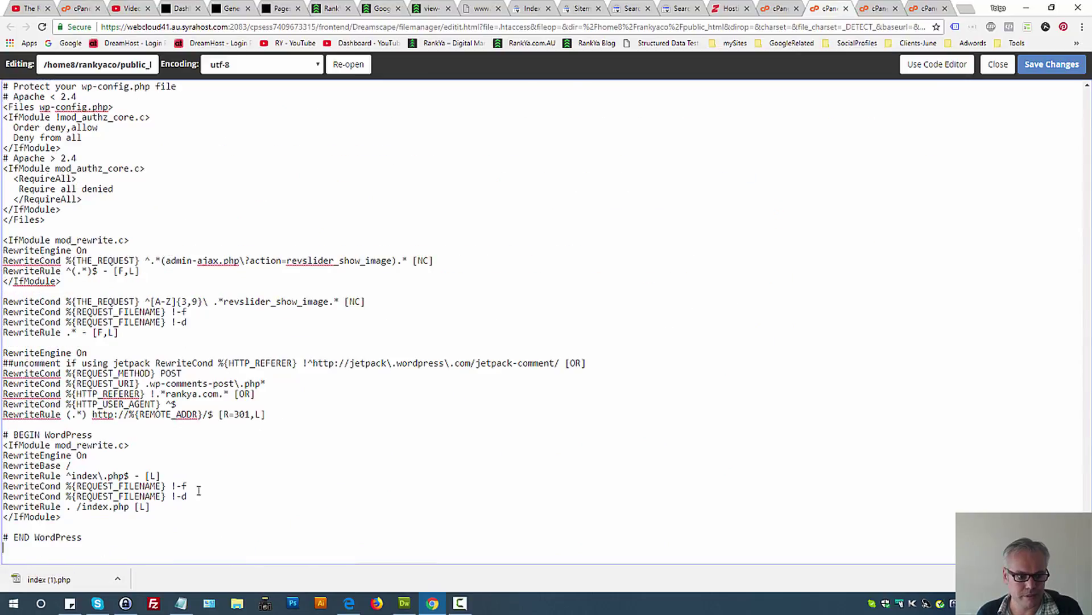
drag(279, 416, 83, 5)
key(Delete)
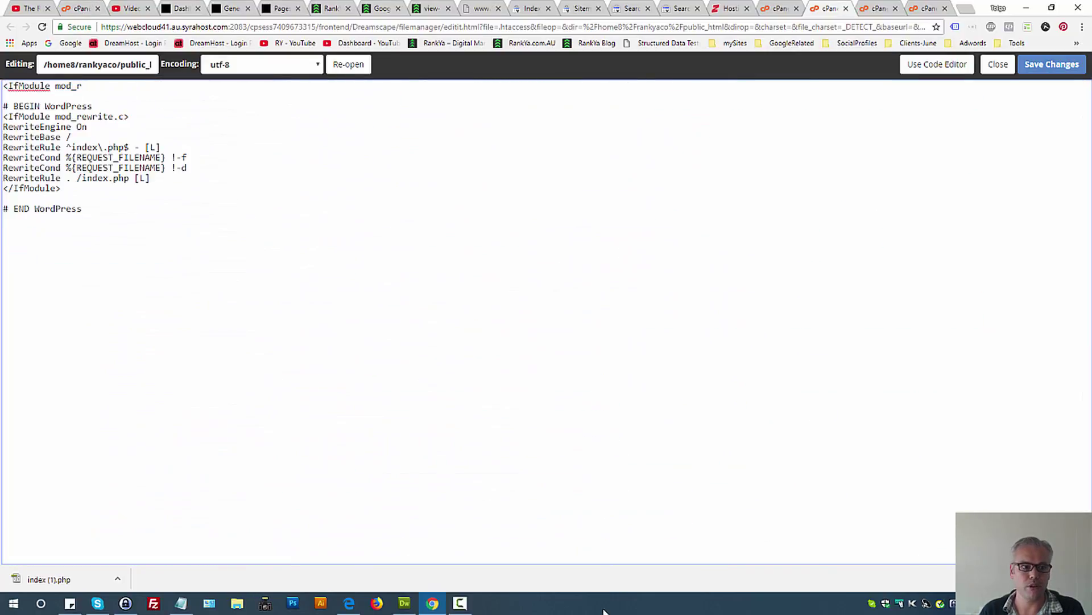
drag(84, 85, 3, 85)
key(Delete)
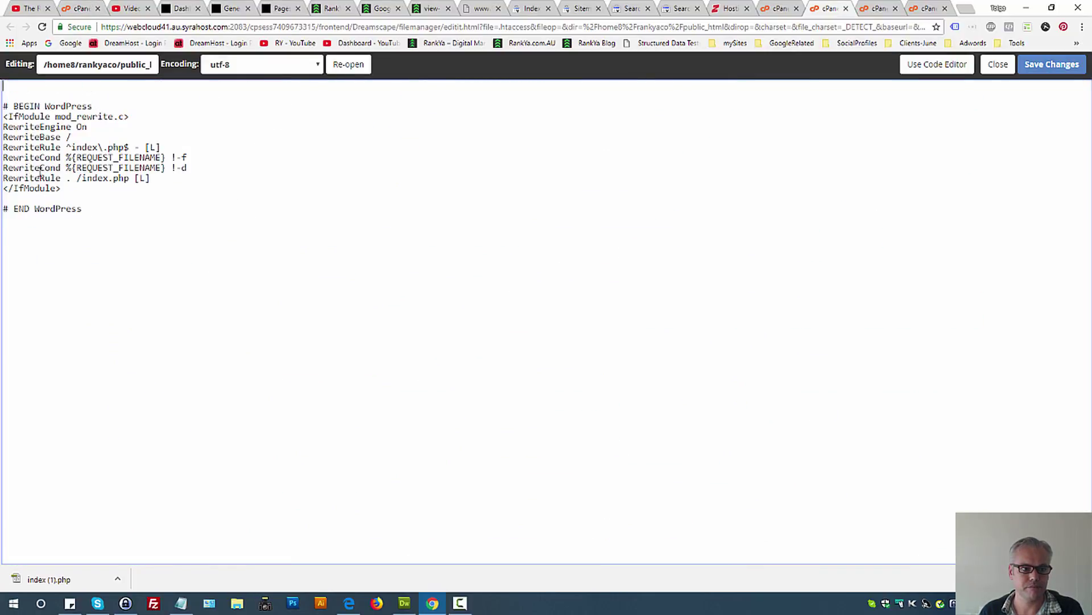
key(Delete)
key(Delete)
click(141, 291)
key(BackSpace)
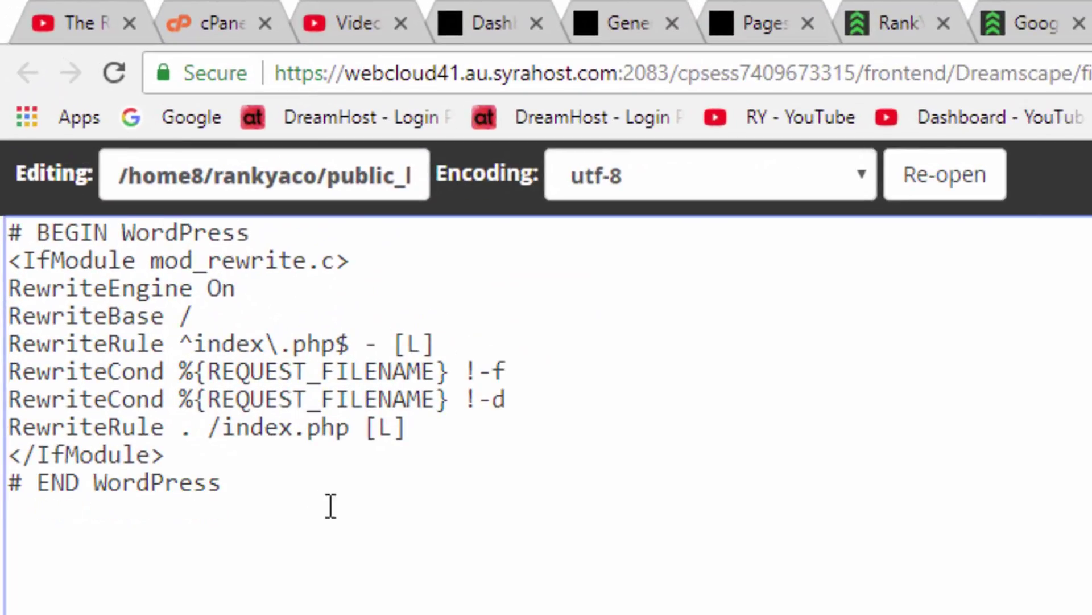
key(ctrl+a)
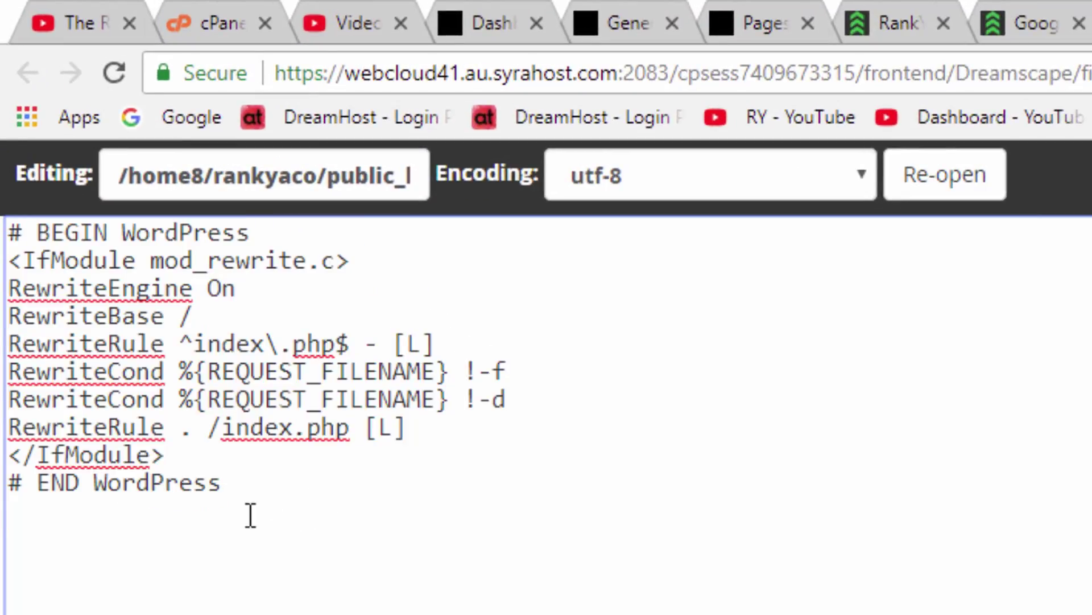
key(ctrl+a)
key(ctrl+v)
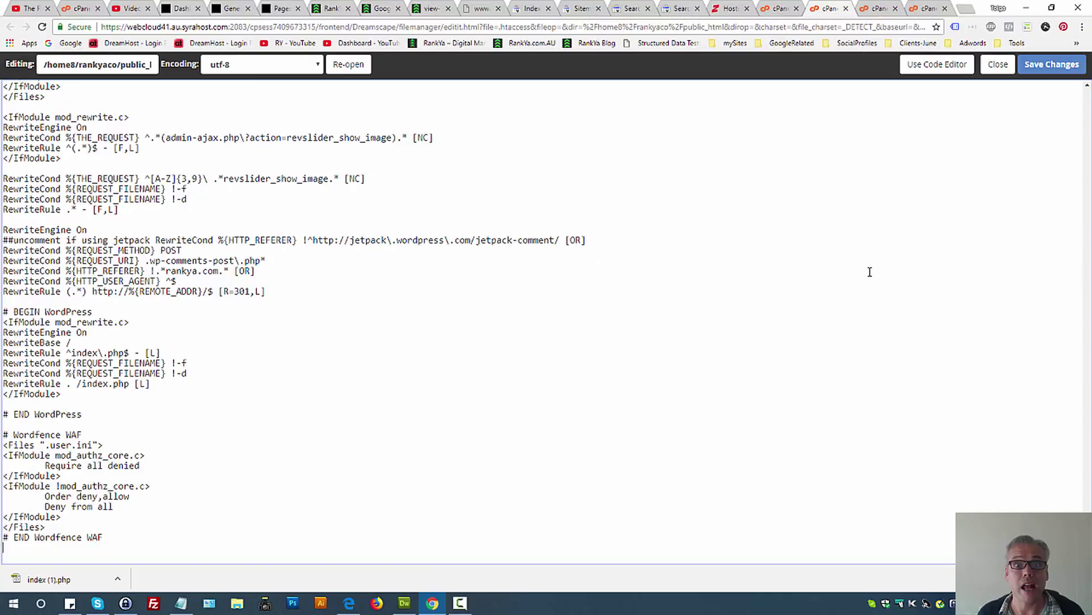
Step: Save .htaccess and browse to the wp-content/themes/rankya folder
click(1052, 65)
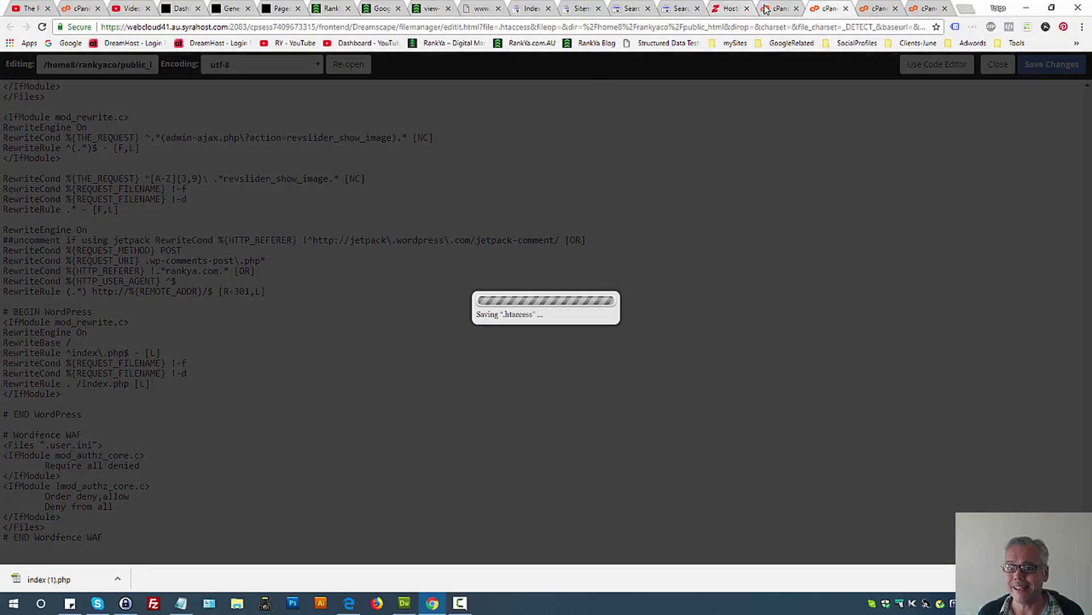
click(775, 9)
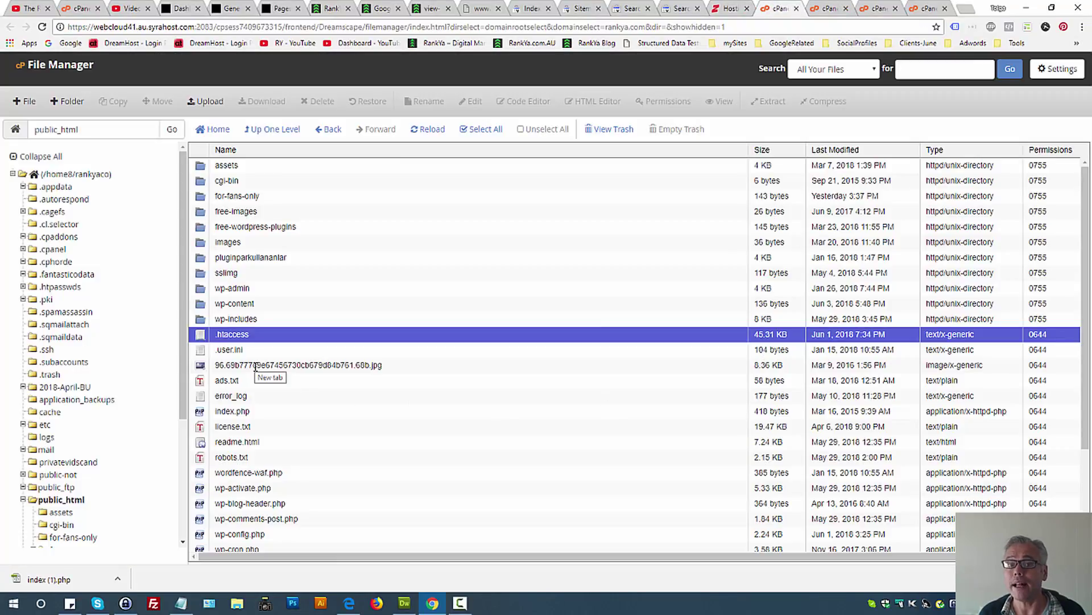
double_click(200, 309)
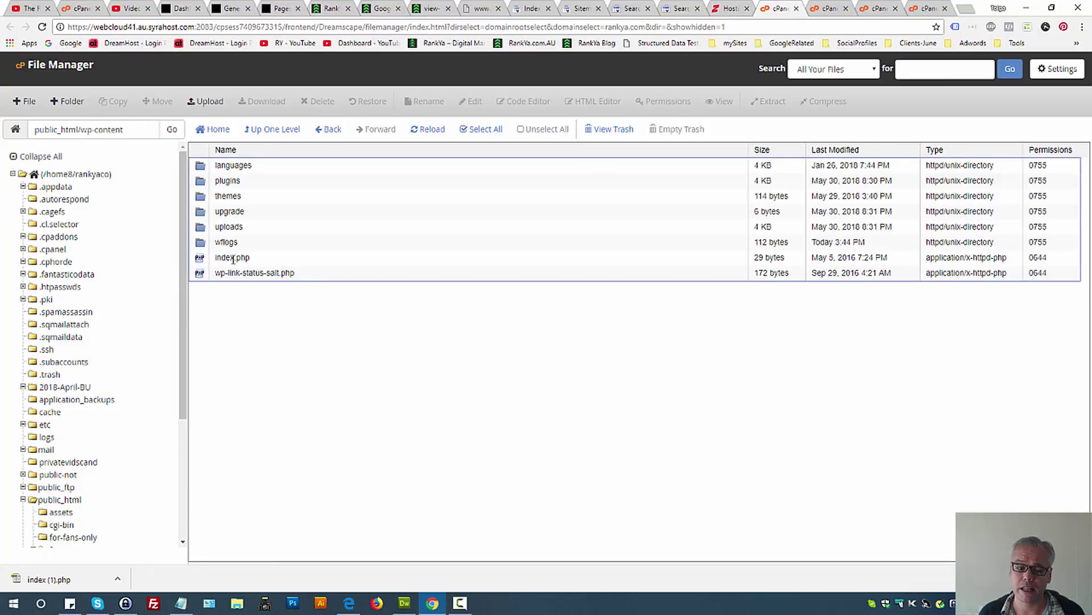
double_click(200, 199)
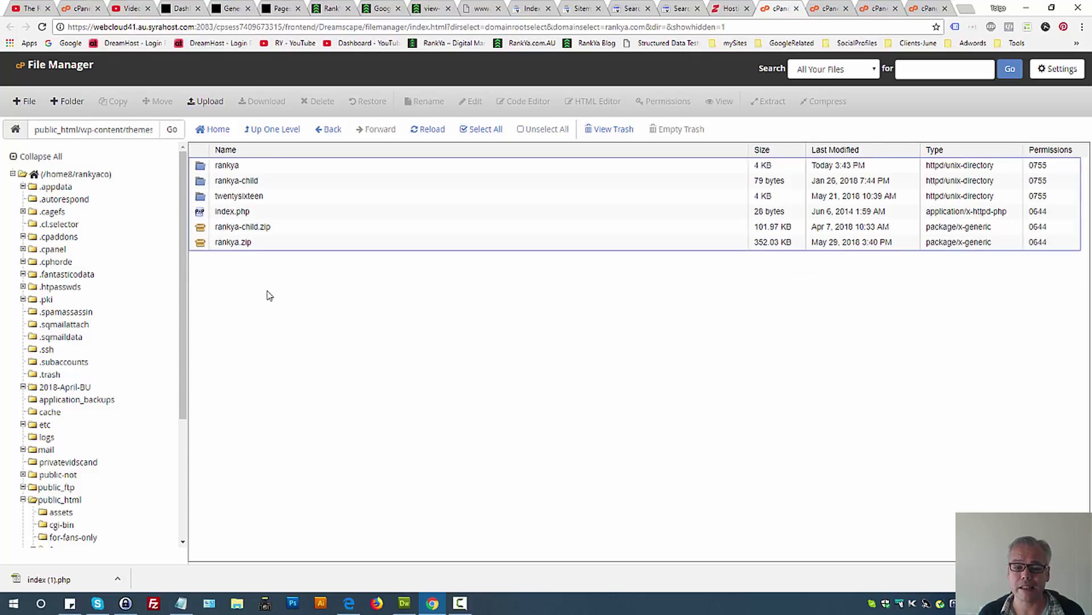
double_click(201, 170)
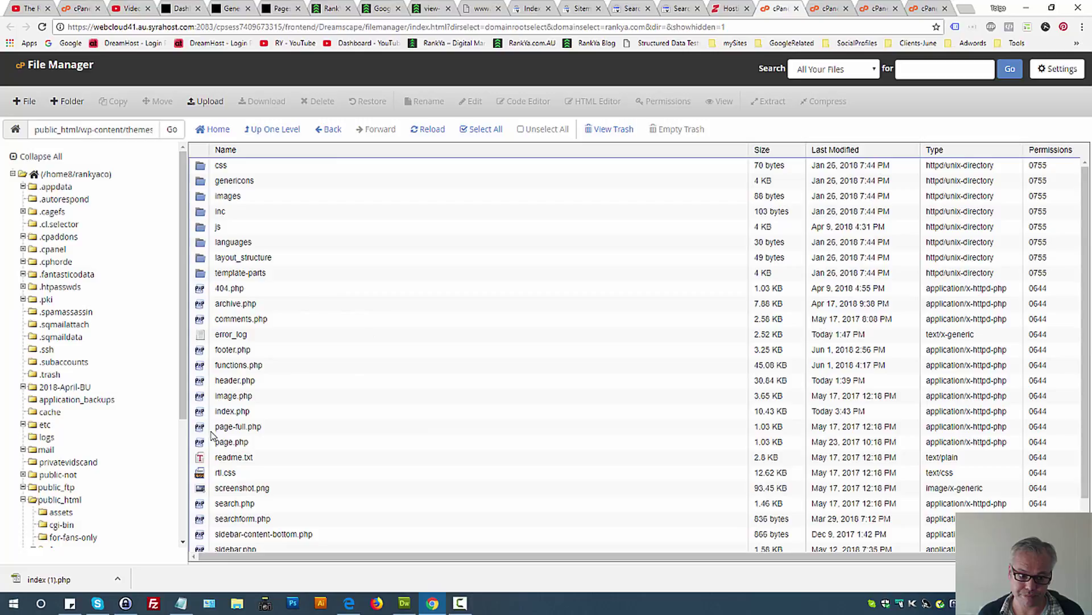
Step: Open the rankya theme's index.php in the cPanel editor
right_click(210, 412)
click(219, 396)
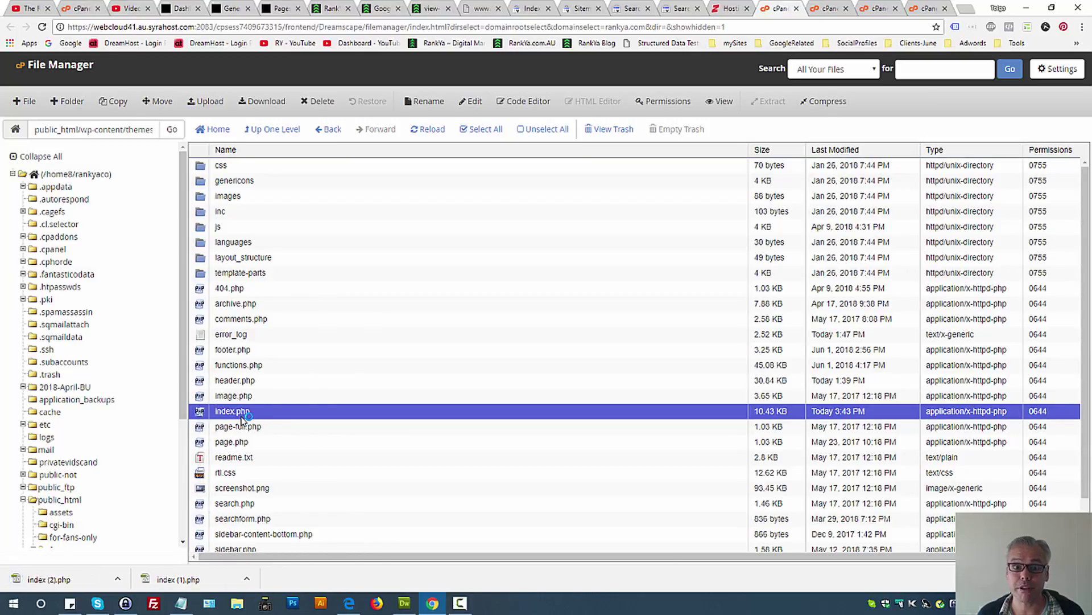
right_click(212, 416)
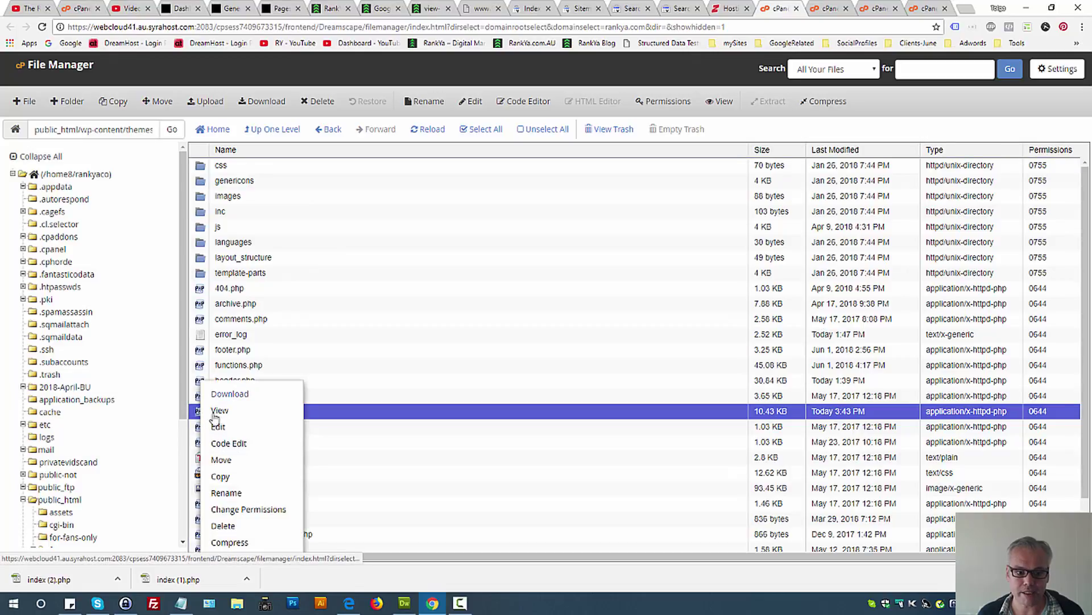
click(218, 427)
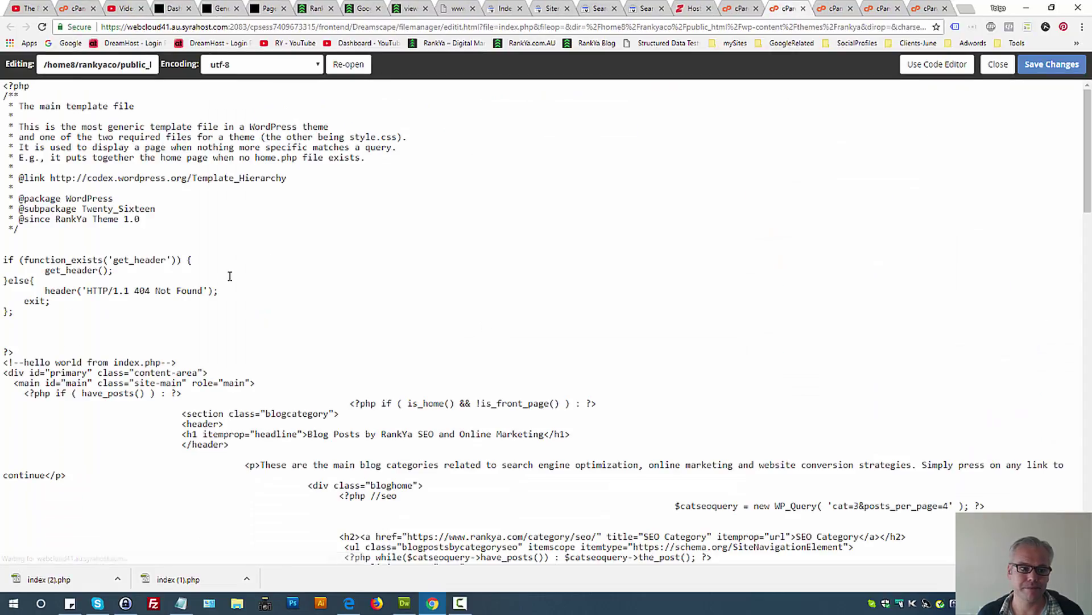
Step: Strip the function_exists if/else wrapper and 404 branch, leaving a bare get_header(); line
drag(103, 323, 3, 263)
key(ctrl+c)
click(76, 318)
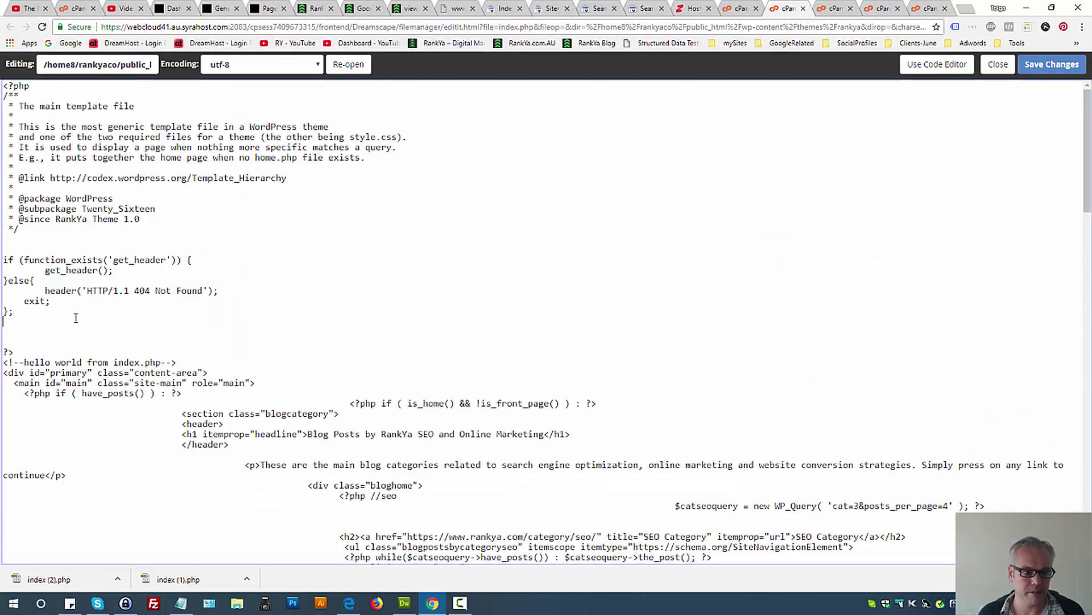
key(shift+Home)
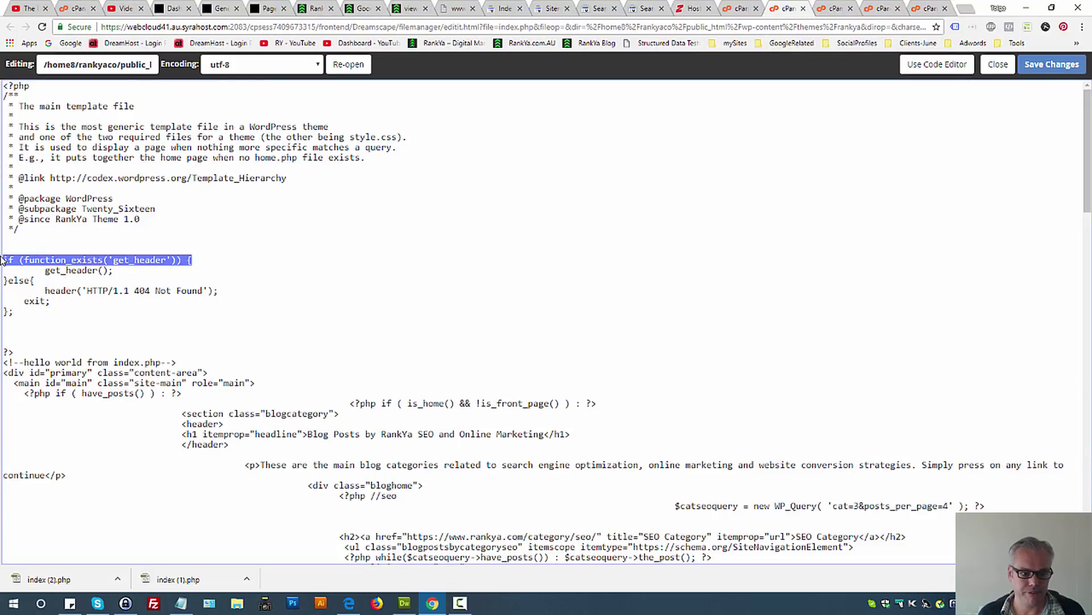
key(BackSpace)
drag(34, 314, 2, 282)
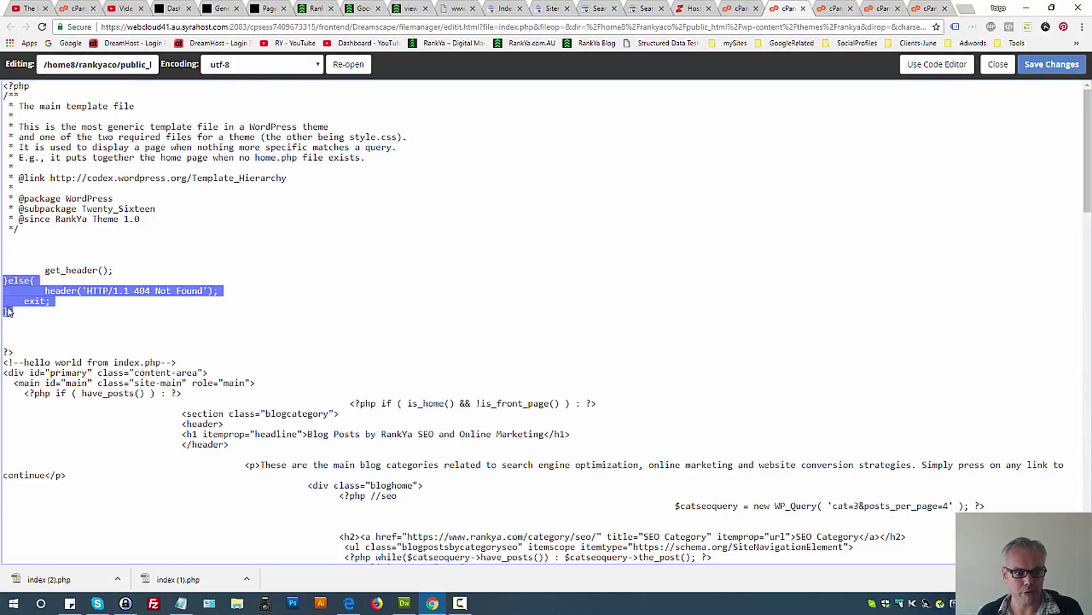
key(BackSpace)
click(44, 270)
key(shift+Home)
key(BackSpace)
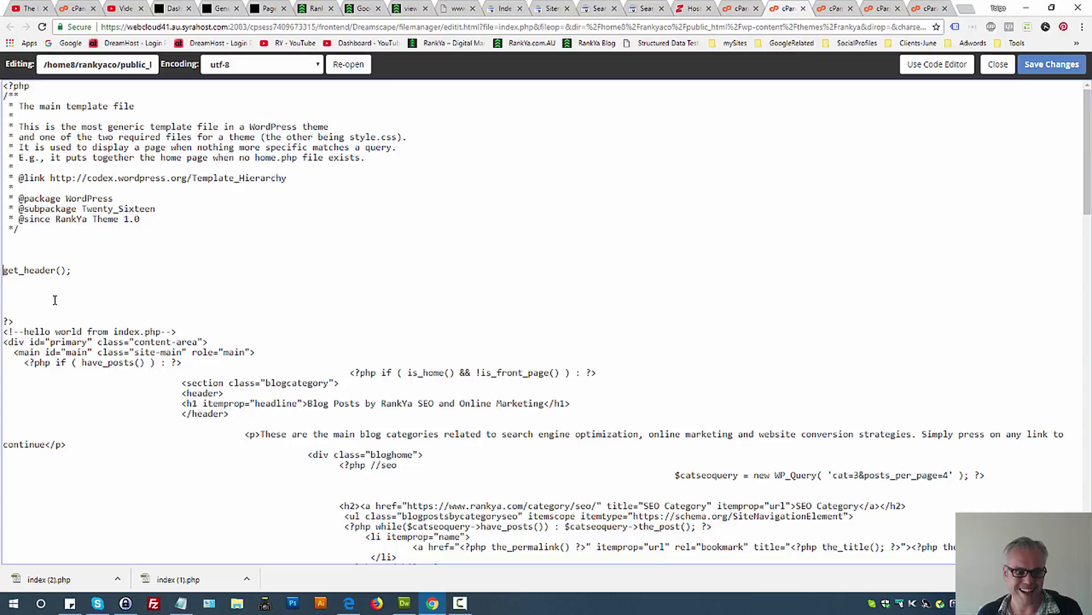
key(shift+End)
click(102, 451)
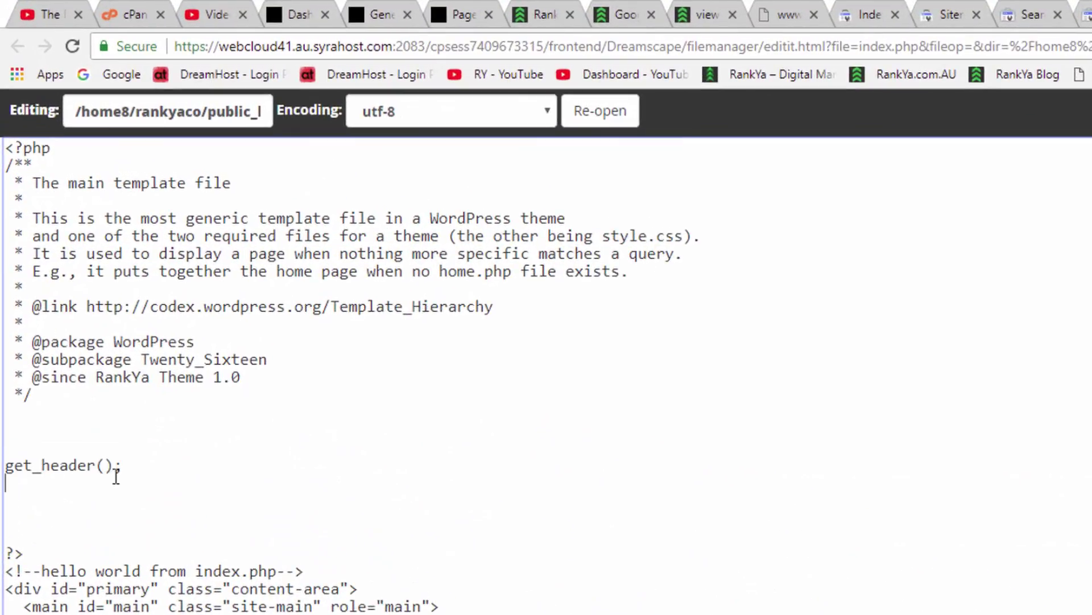
click(105, 437)
key(shift+Home)
click(121, 445)
drag(127, 470, 2, 467)
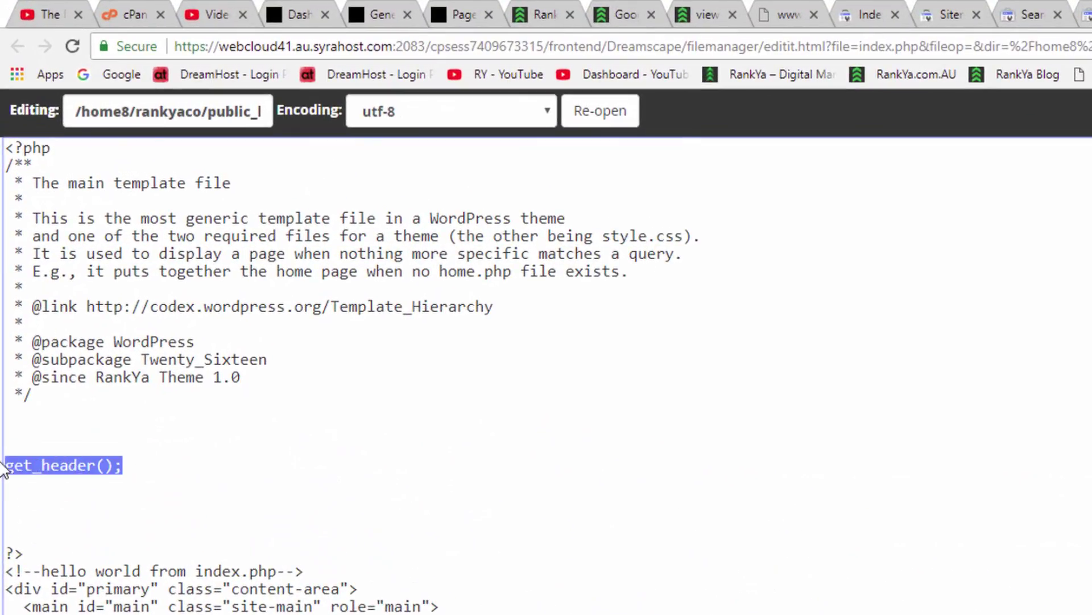
Step: Paste back the if/else 'HTTP/1.1 404 Not Found' fallback block and save index.php
key(ctrl+v)
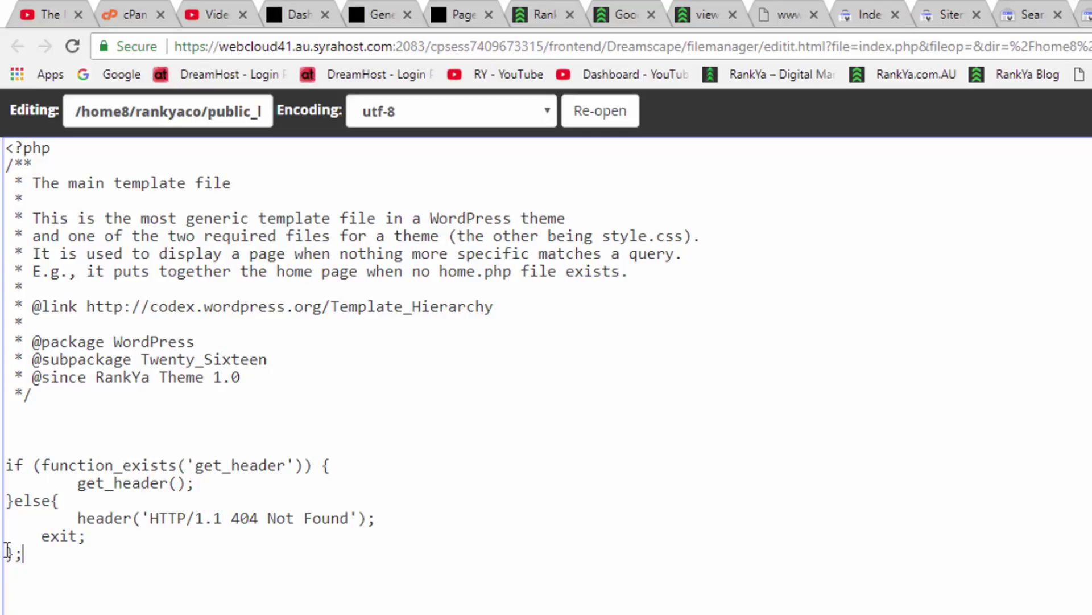
key(shift+Up)
key(shift+Up)
key(shift+Up)
key(shift+Up)
key(shift+Up)
key(shift+Home)
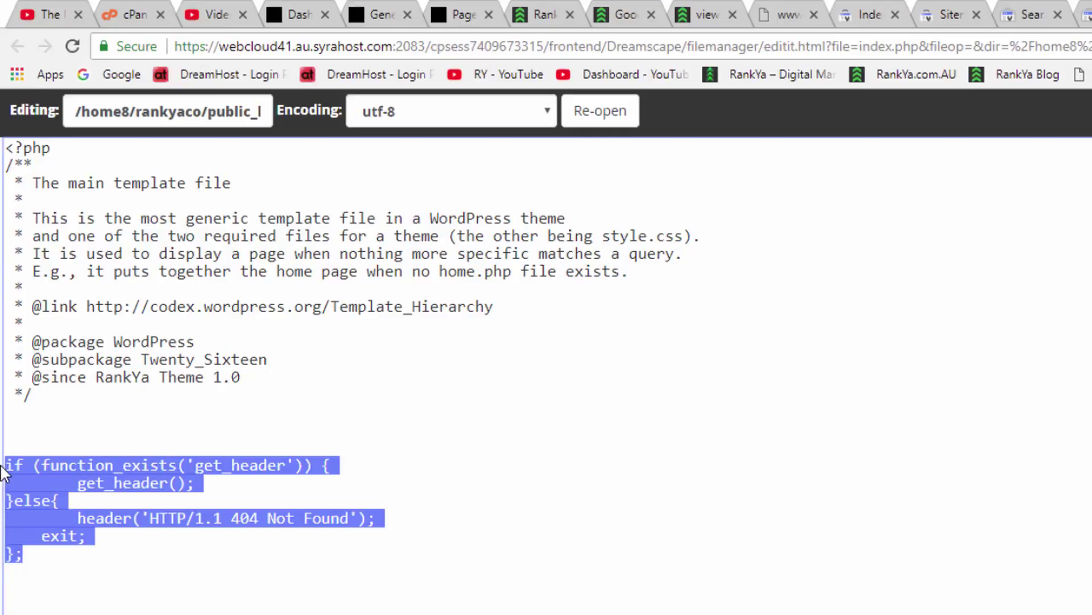
click(24, 580)
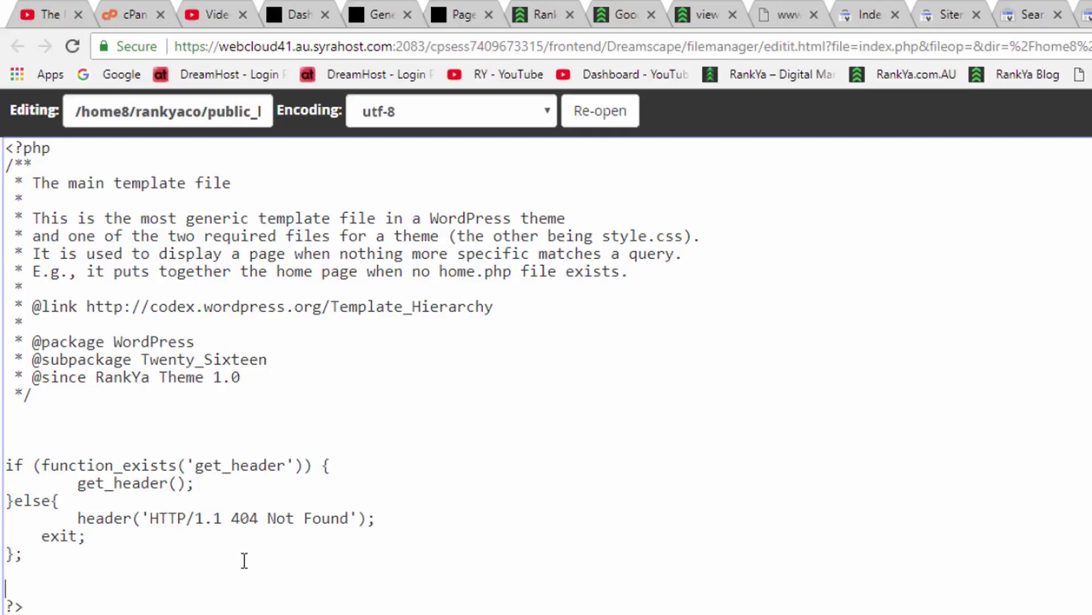
click(1052, 65)
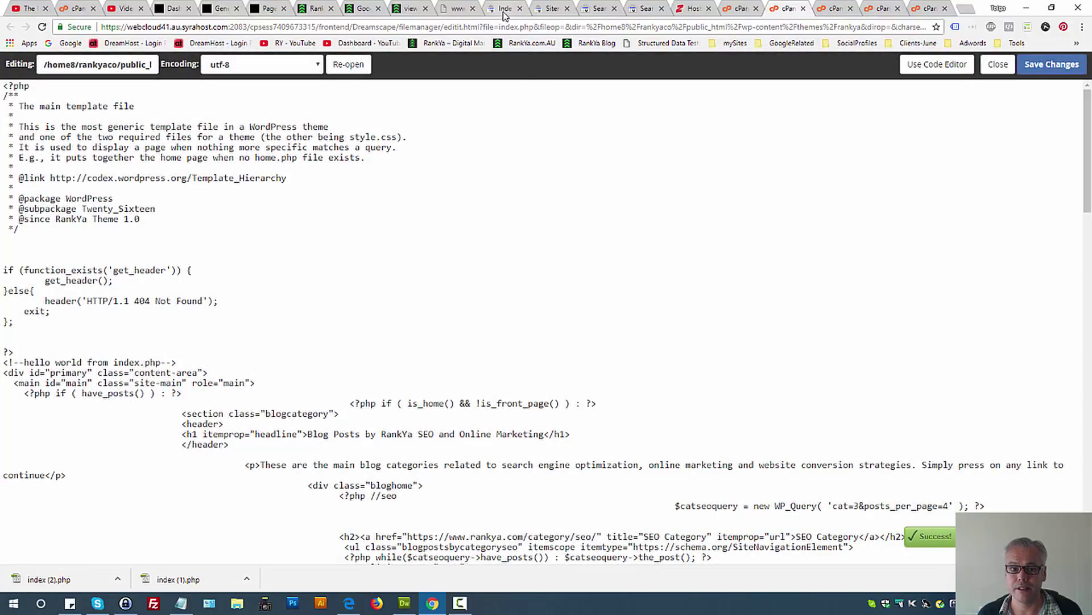
click(503, 9)
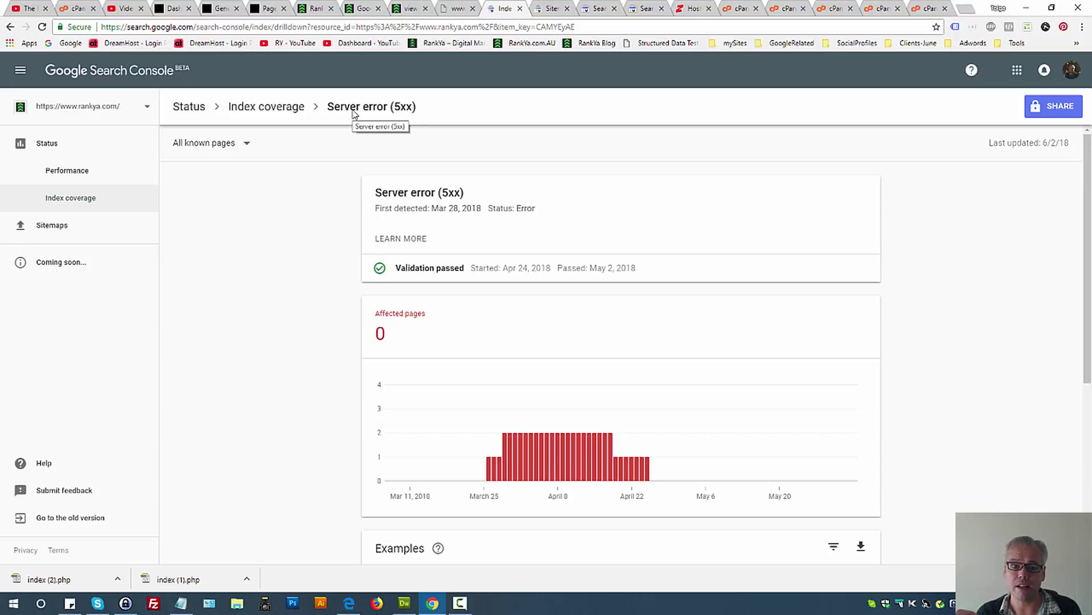
Step: Revisit the Server error (5xx) report, then go up to Index coverage: 1 error, 234 valid, 1.68K excluded
click(409, 9)
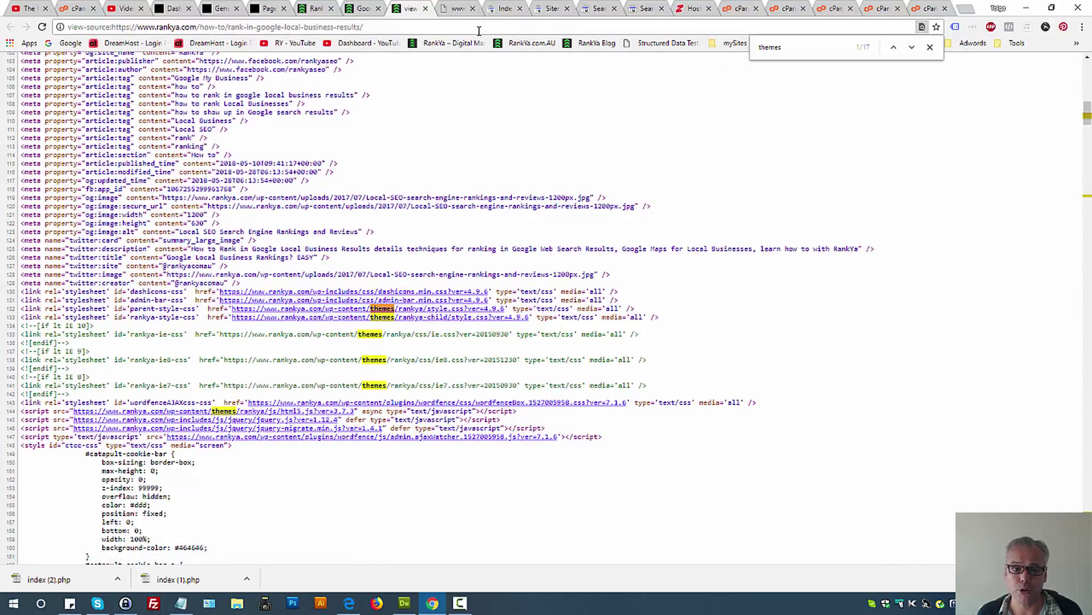
click(505, 9)
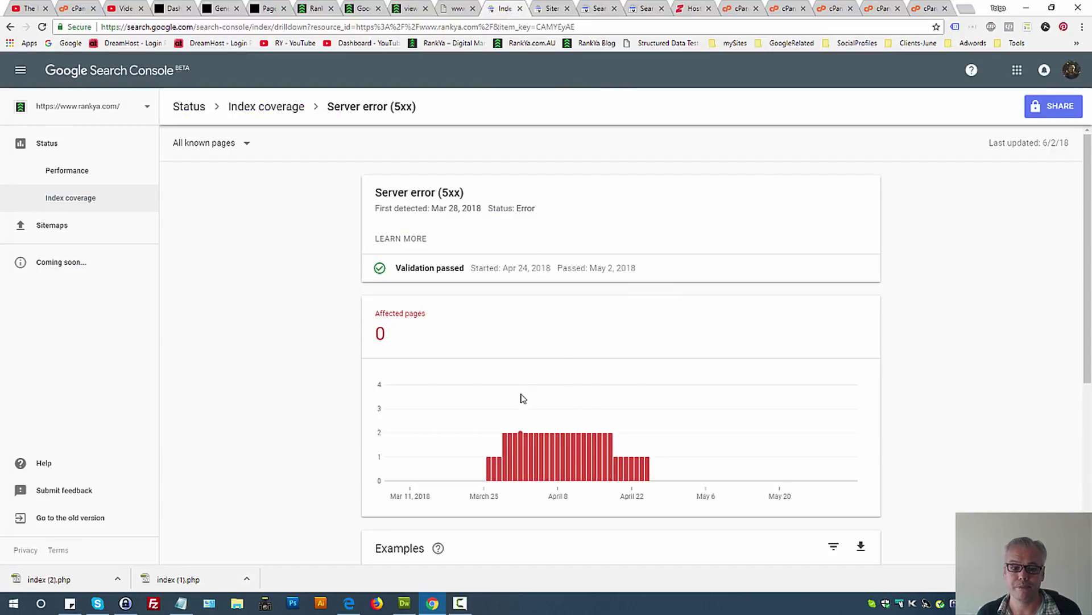
mouse_move(522, 399)
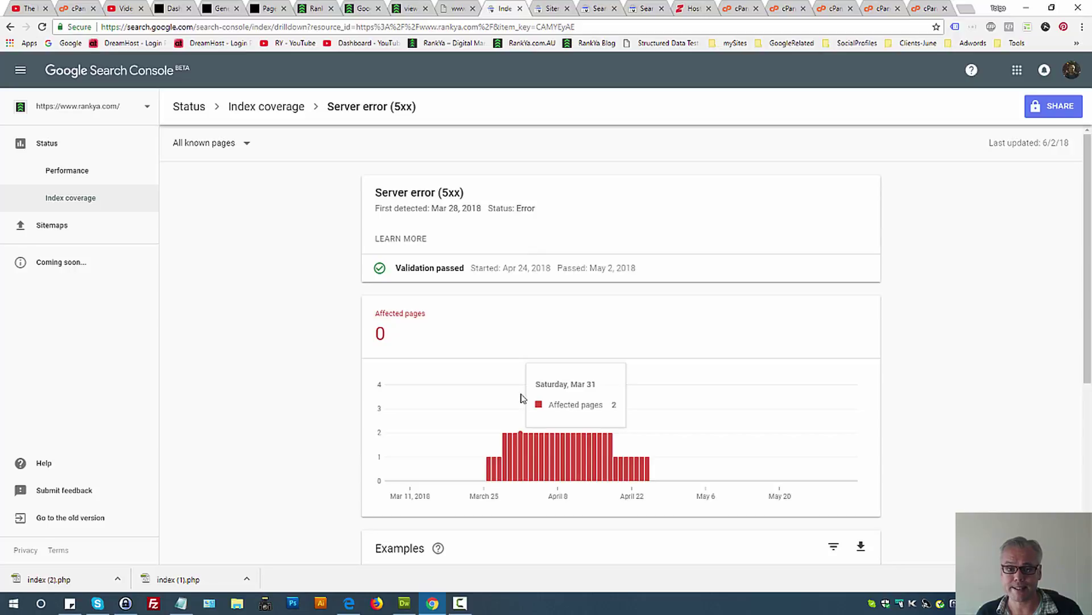
scroll(520, 402, down, 3)
scroll(520, 401, up, 3)
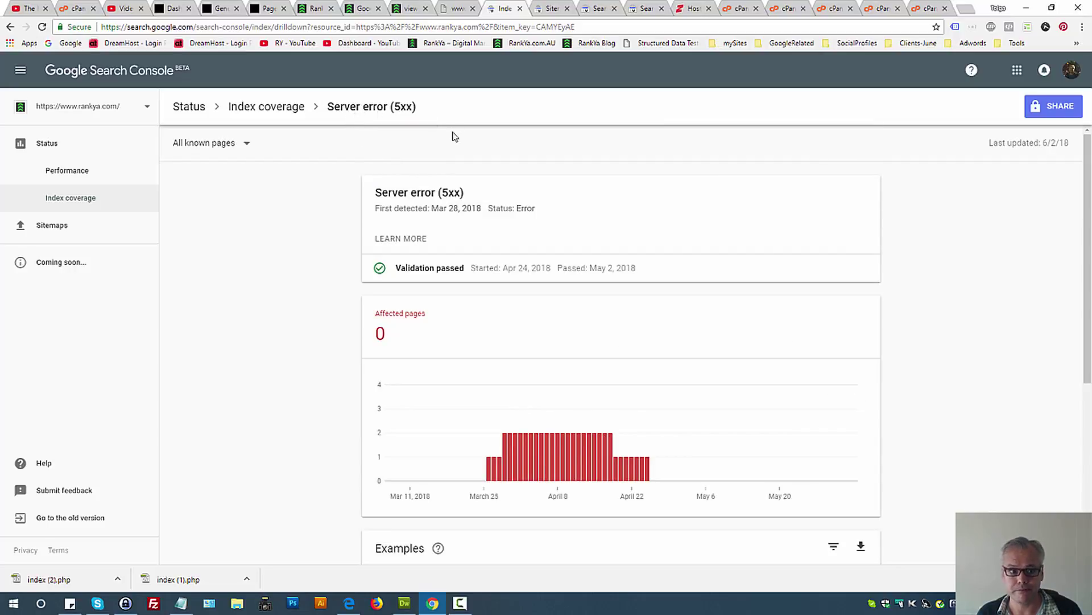
click(268, 109)
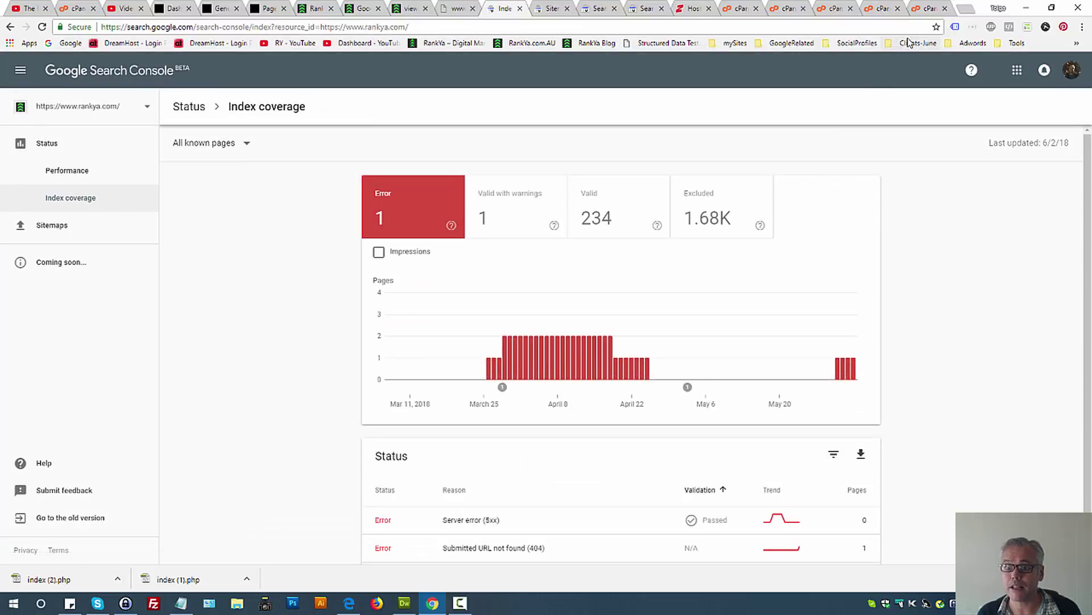
click(925, 8)
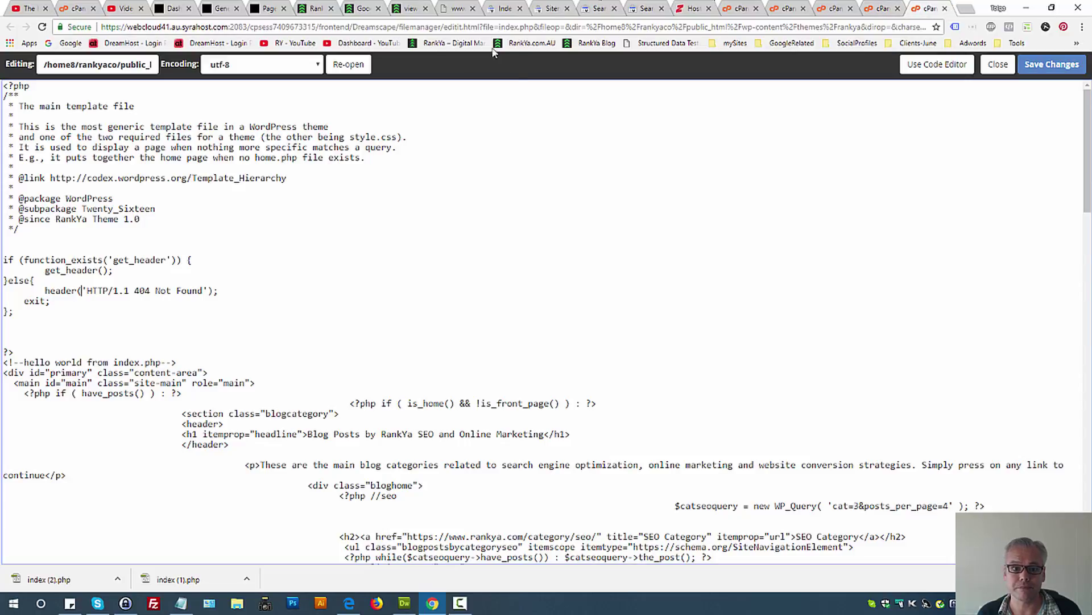
click(503, 11)
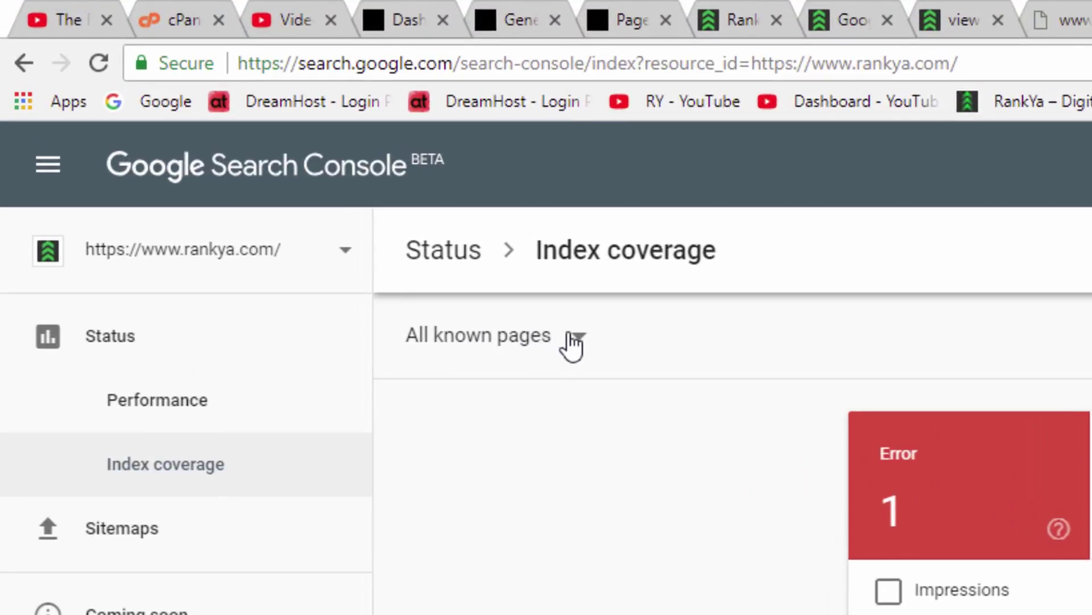
click(575, 340)
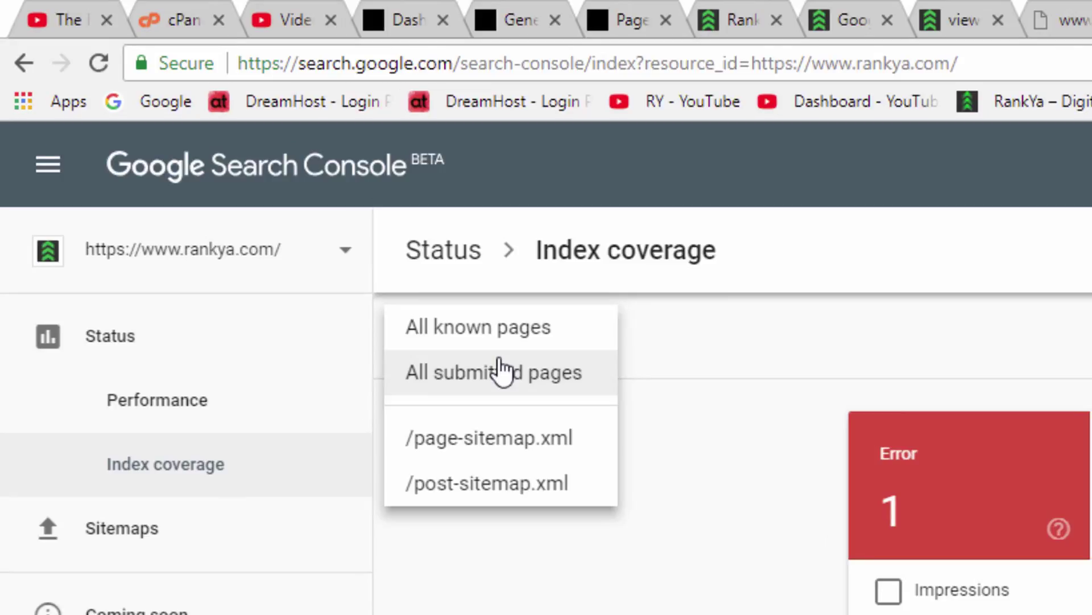
click(462, 441)
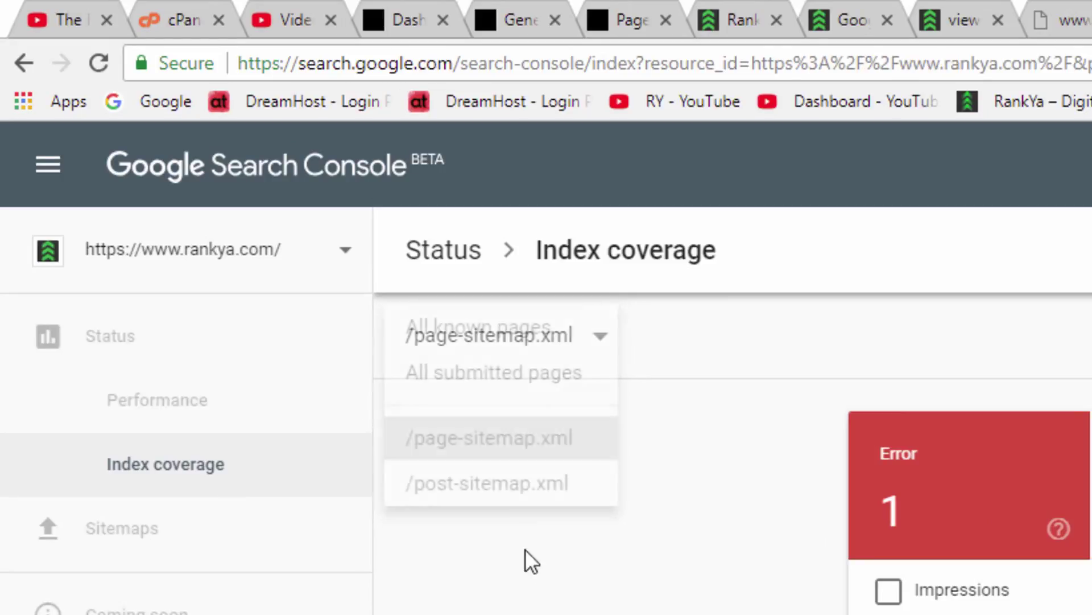
click(500, 349)
click(488, 483)
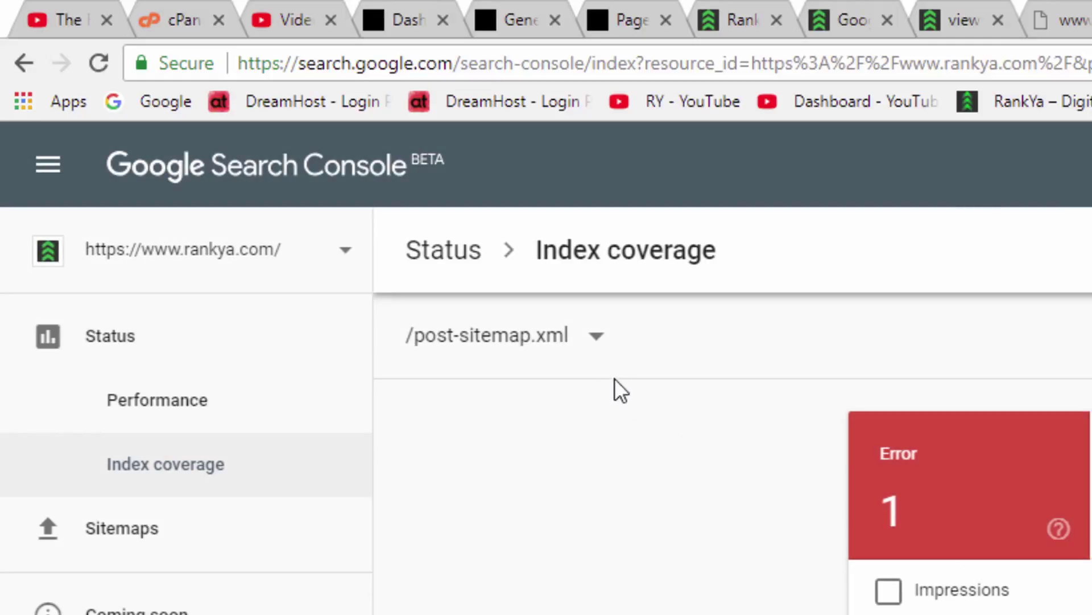
click(586, 353)
click(485, 337)
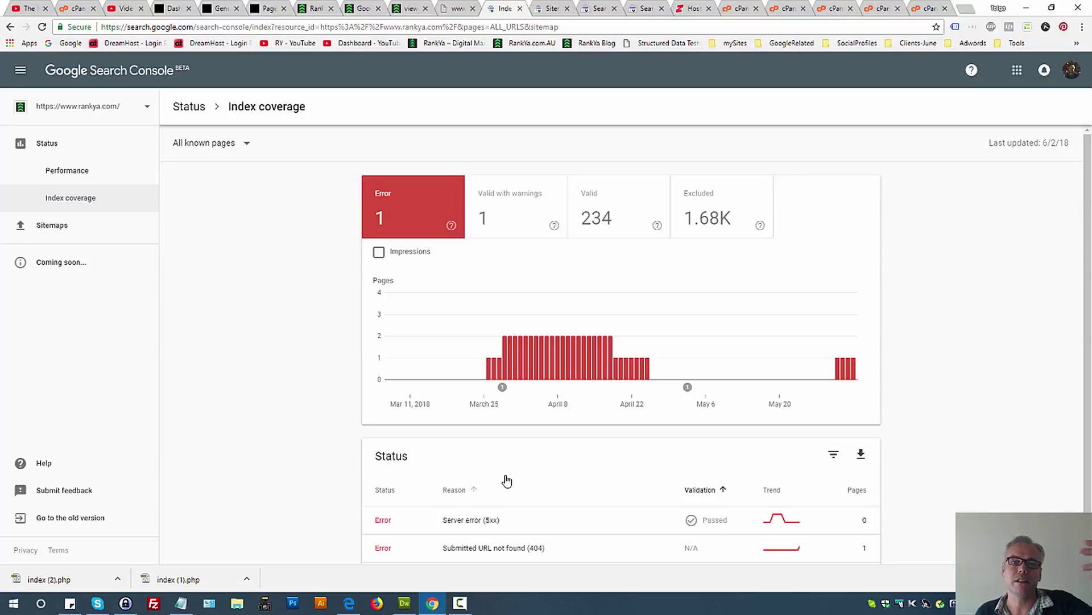
scroll(506, 480, down, 1)
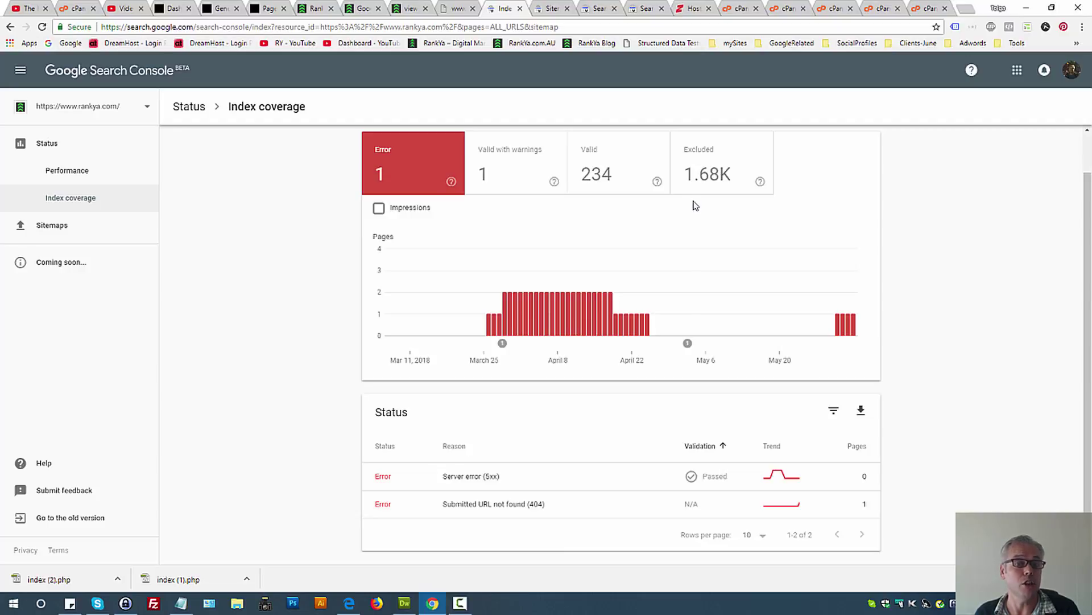
scroll(315, 365, up, 1)
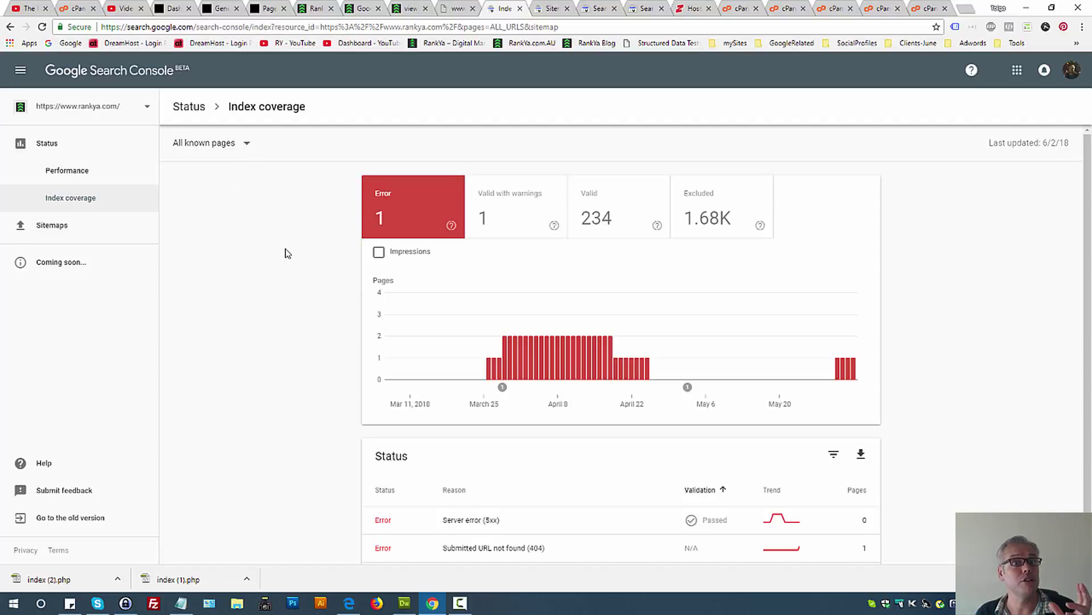
scroll(317, 316, down, 1)
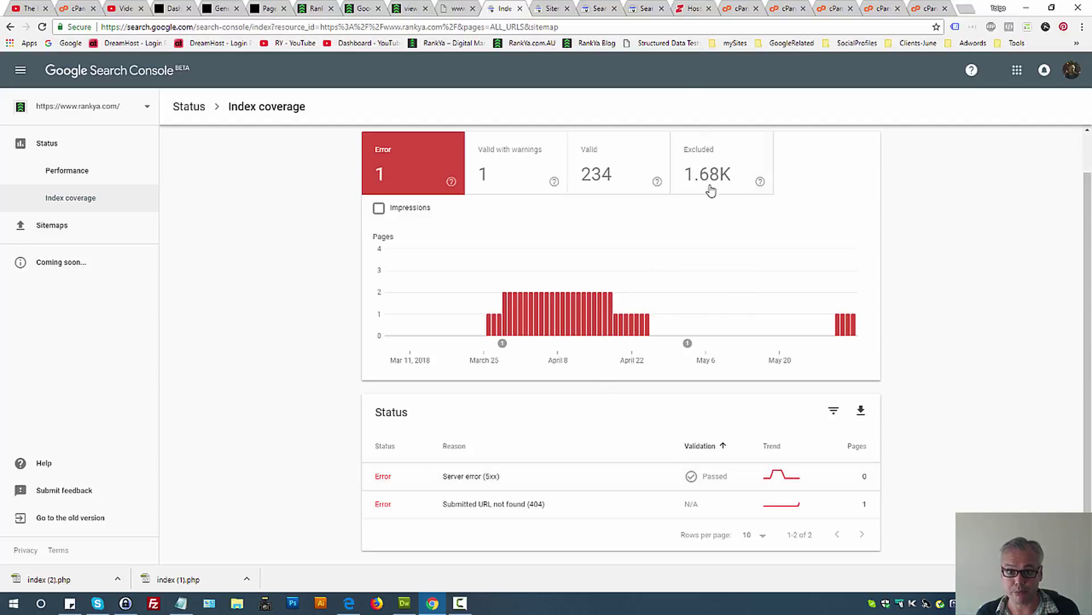
Step: Return to Hosting Manager's empty Add Redirect form under Redirects
click(686, 7)
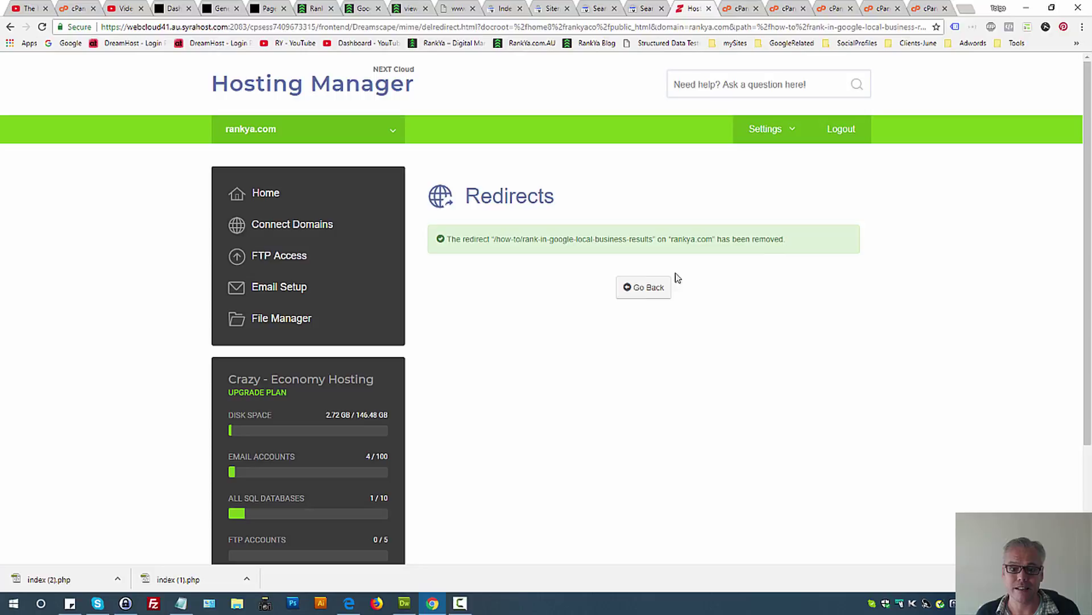
click(640, 287)
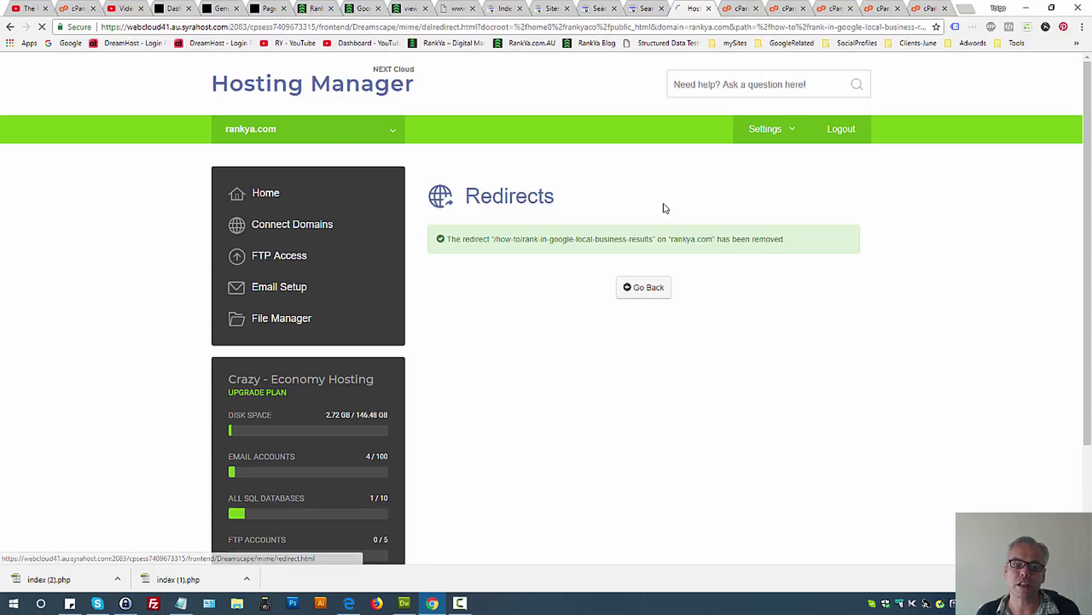
double_click(492, 197)
scroll(634, 317, down, 3)
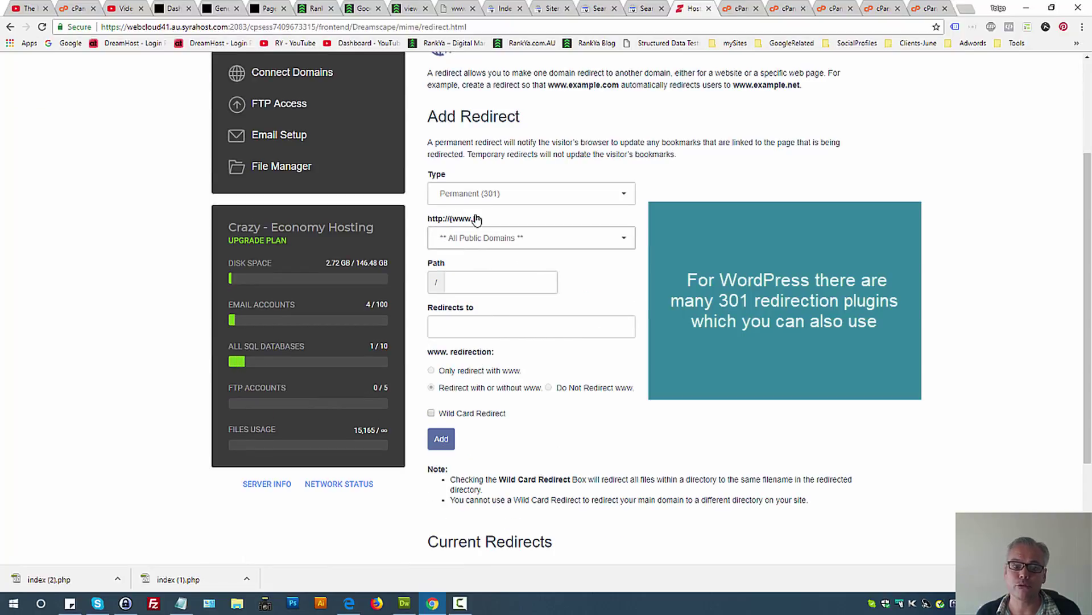
Step: Check Index coverage again, then open the RankYa YouTube channel from the bookmarks bar
click(504, 9)
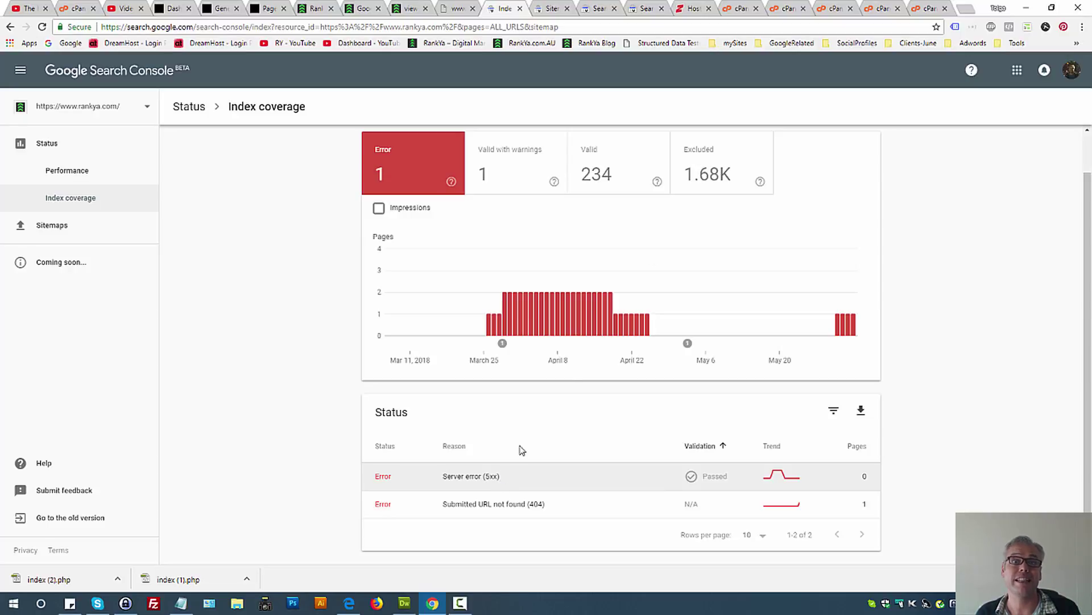
click(693, 8)
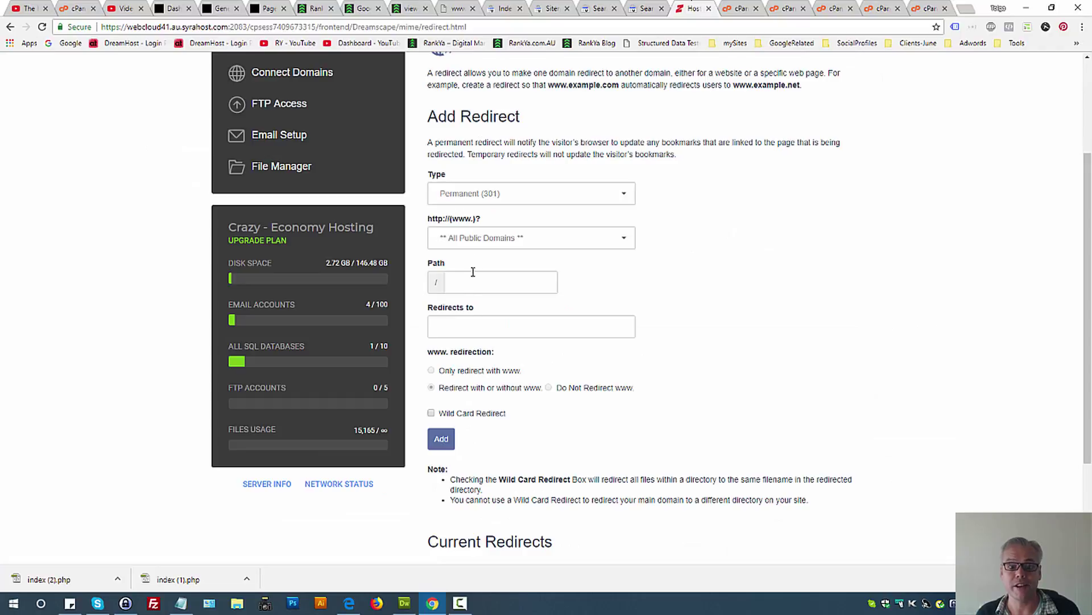
triple_click(472, 123)
click(785, 197)
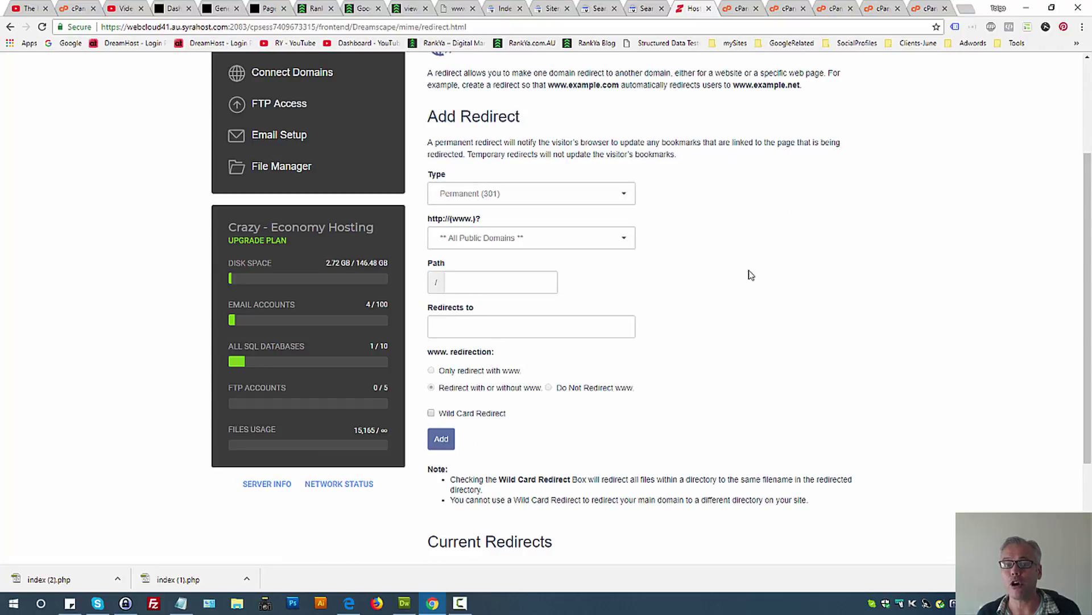
scroll(749, 276, up, 3)
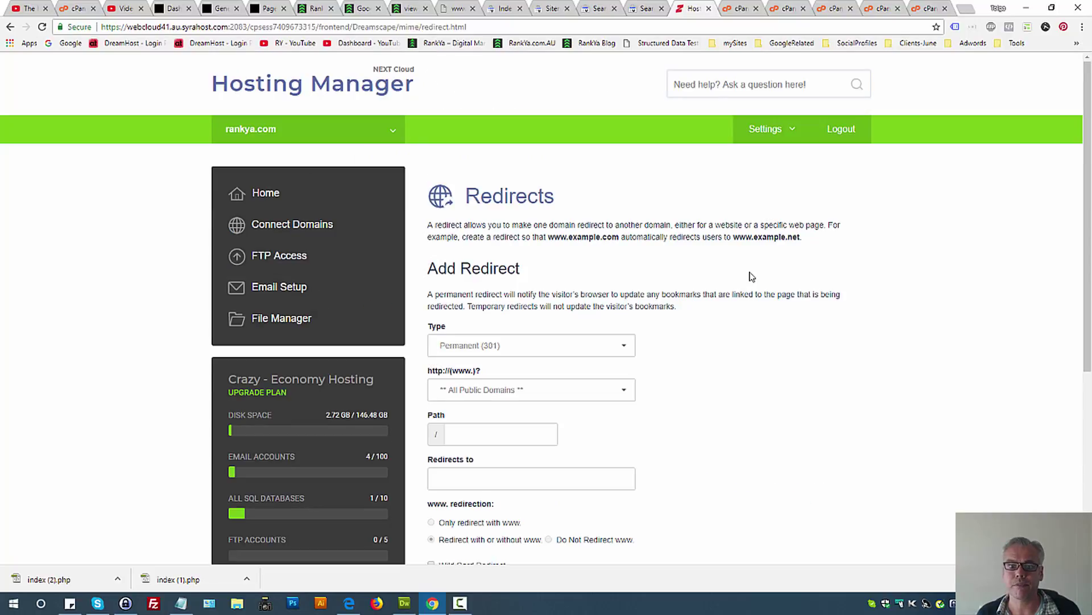
click(288, 43)
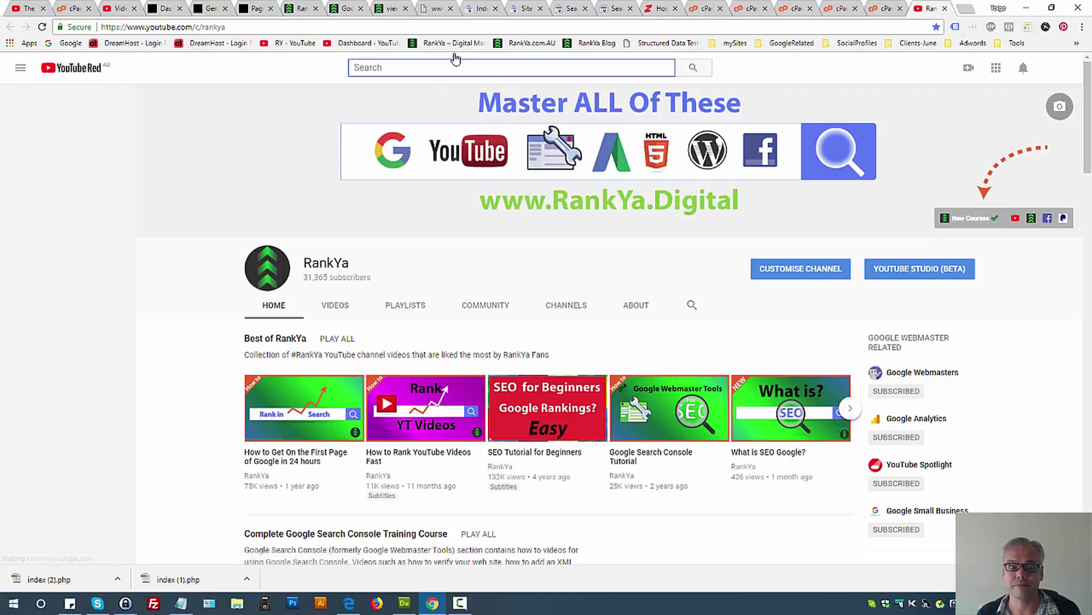
Step: Go back to the Search Console Index coverage tab showing 1 error and 234 valid pages
click(472, 9)
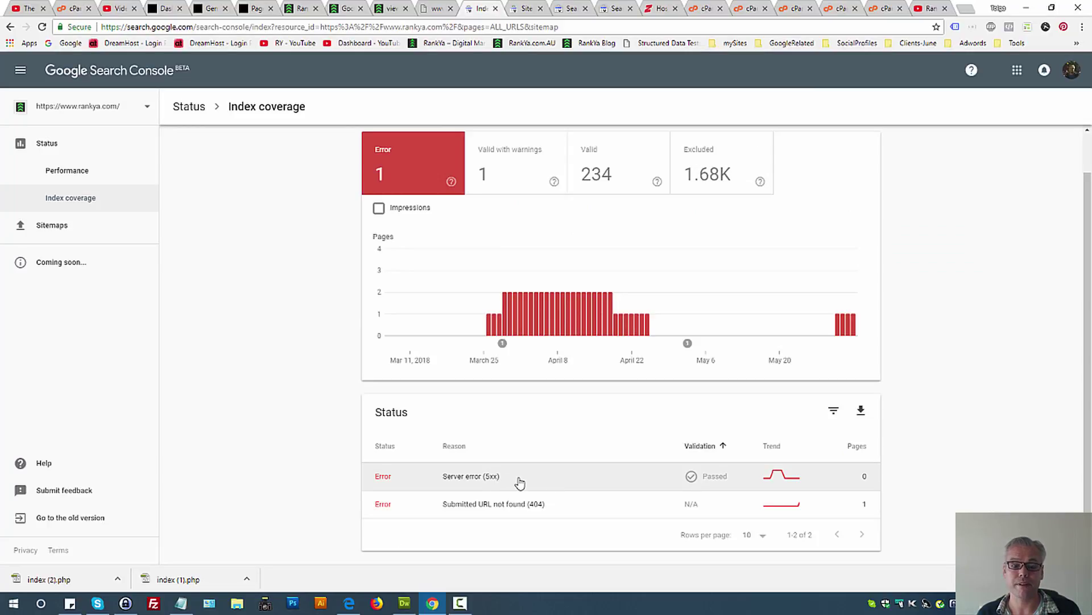
Step: Switch to the rankya.com local-business post tab, whose Network log shows document status 200
scroll(519, 483, up, 1)
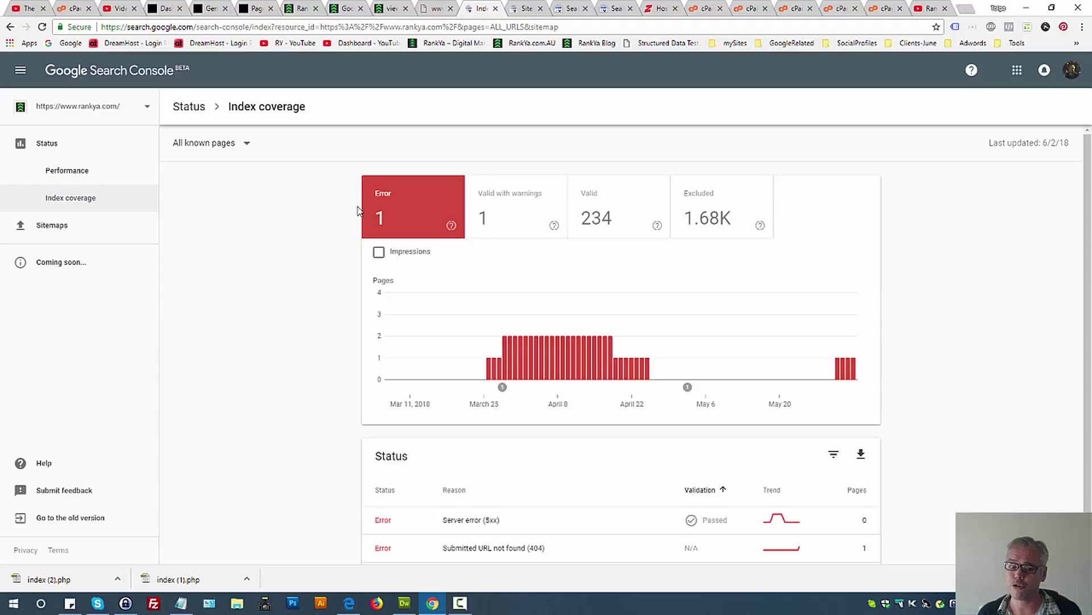
scroll(557, 336, down, 1)
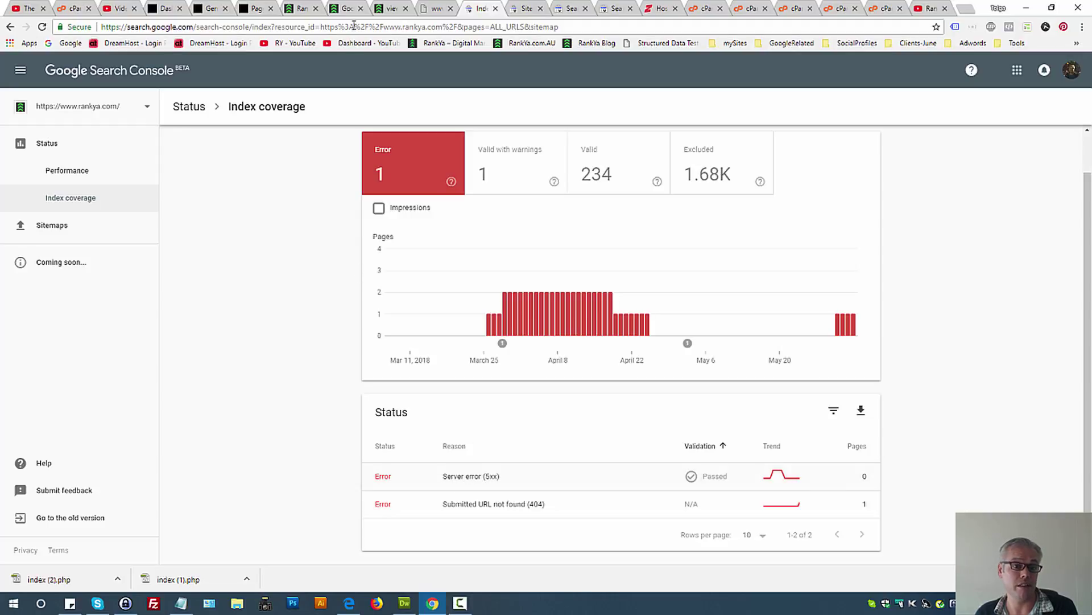
click(345, 8)
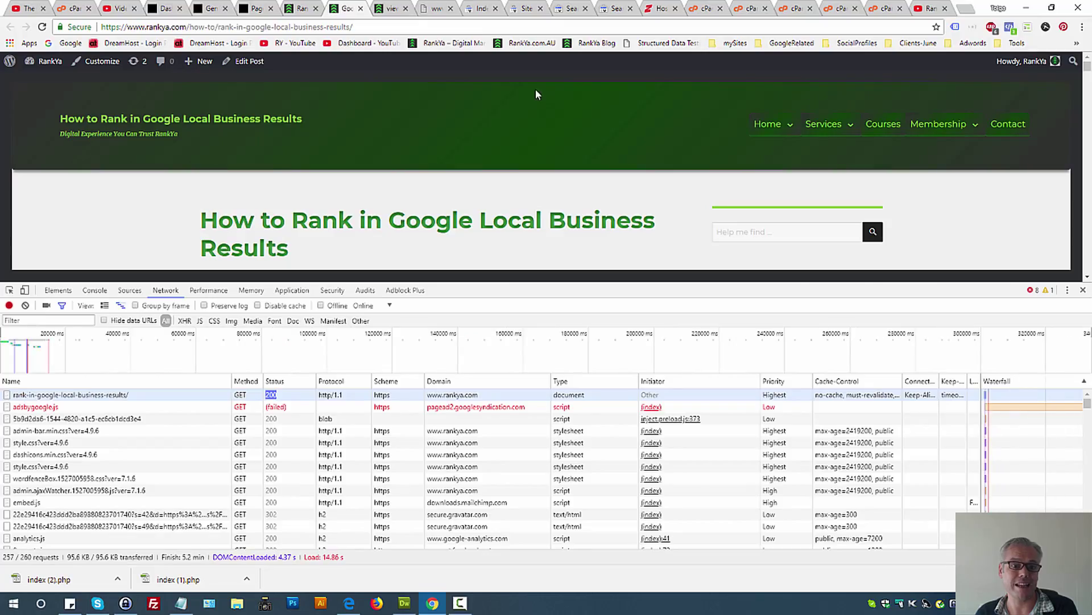
Step: Close DevTools, select the 'How to Rank in Google Local Business Results' title, and return to Index coverage
click(1084, 289)
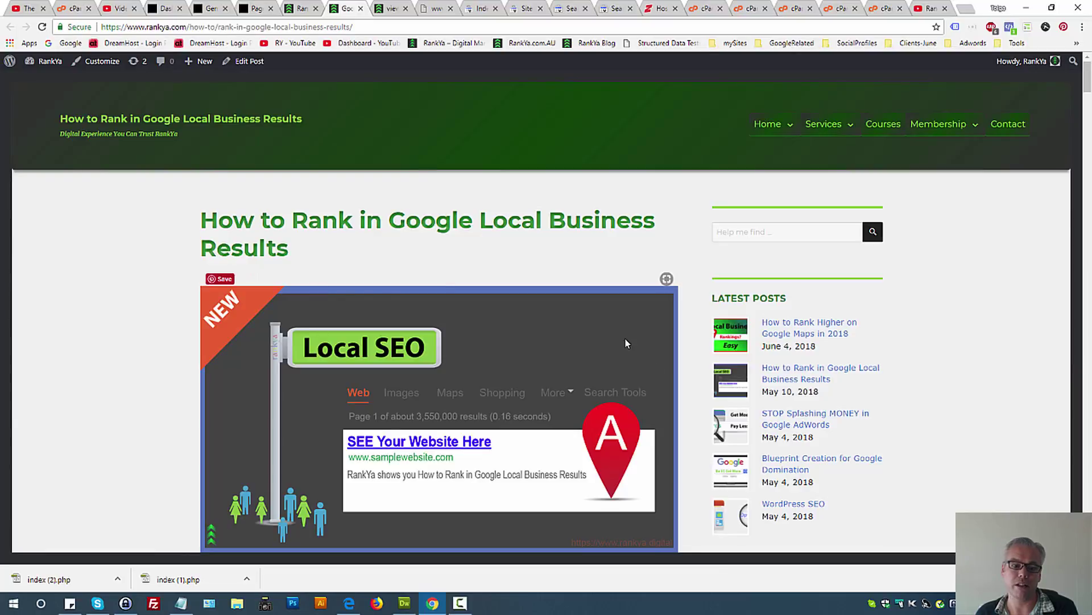
triple_click(430, 223)
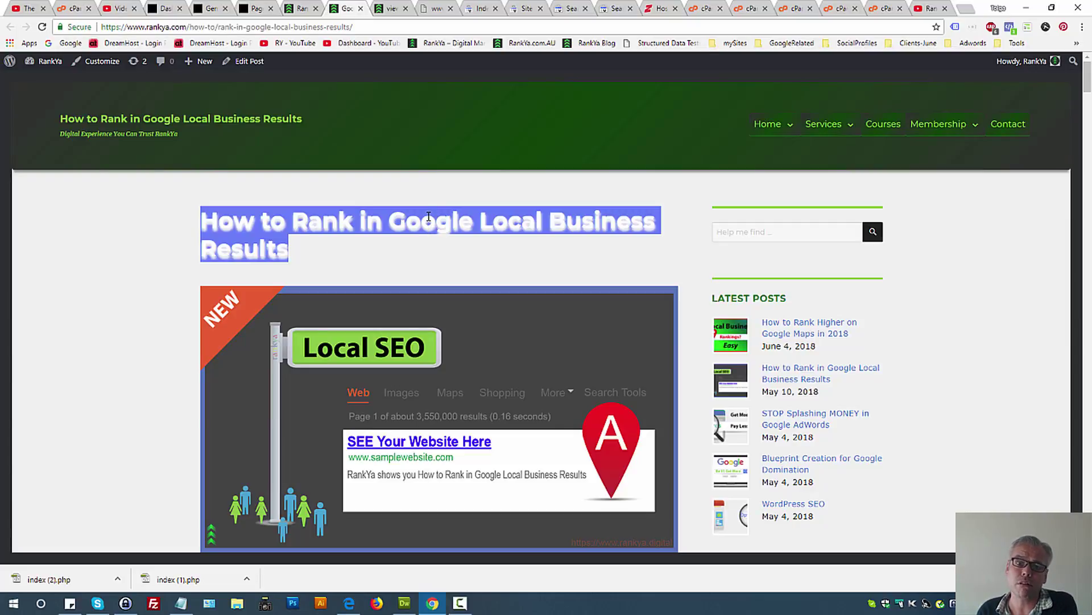
key(ctrl+Tab)
key(ctrl+Tab)
key(ctrl+Tab)
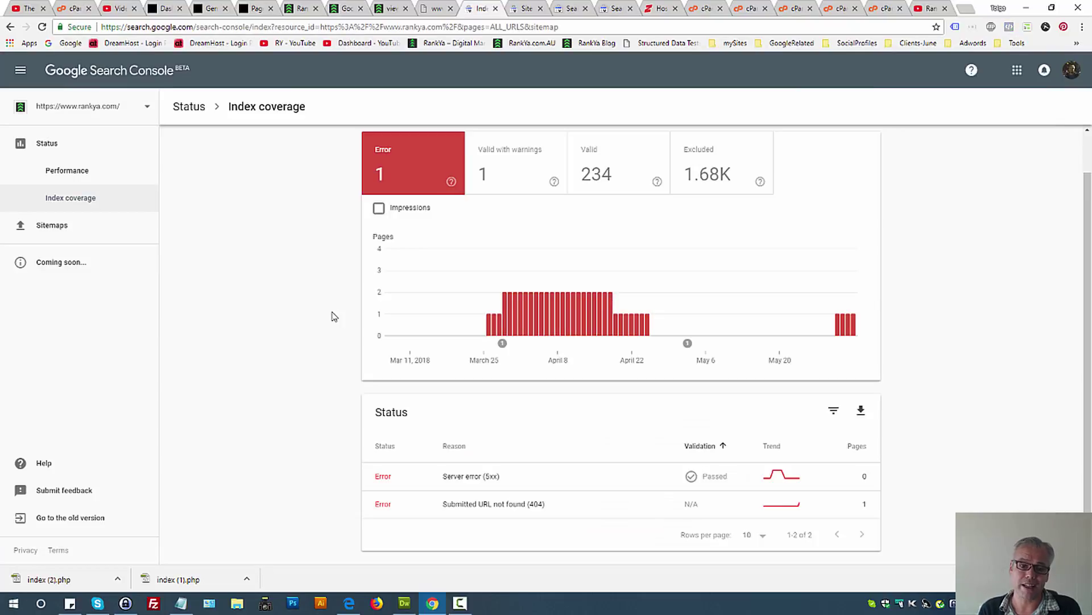